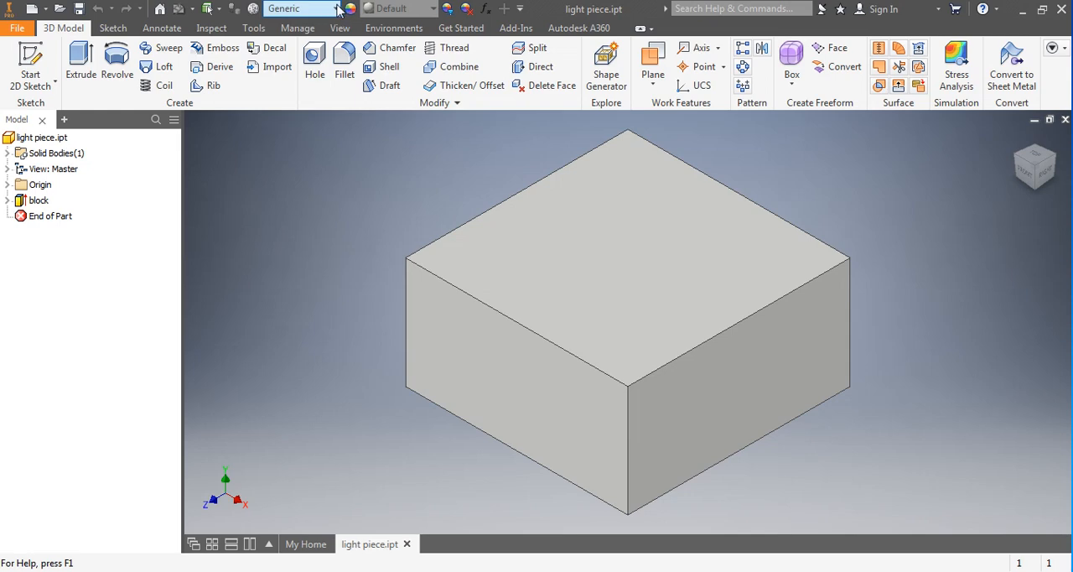
pyautogui.click(337, 8)
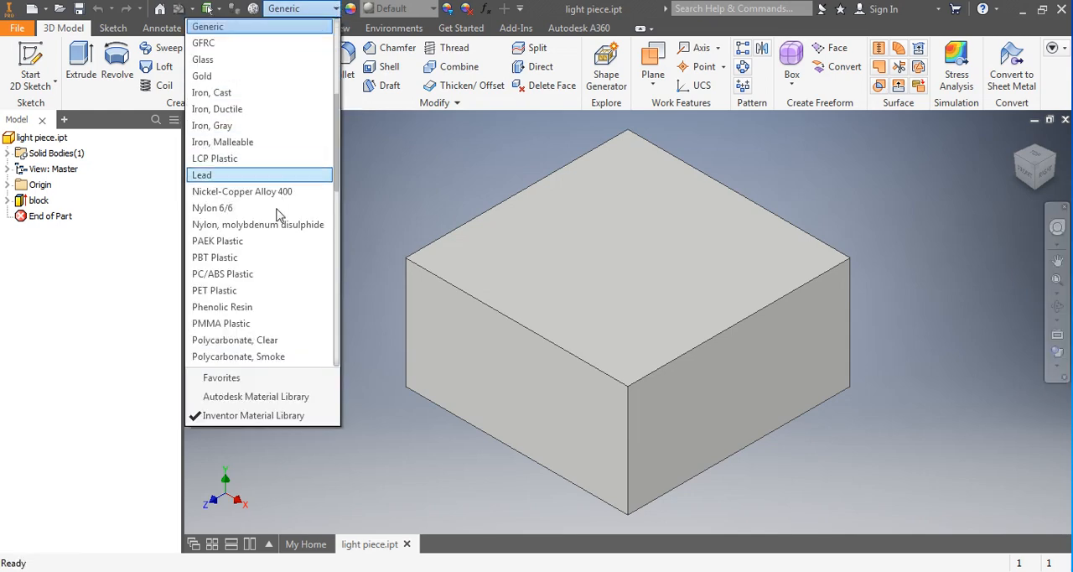
pyautogui.click(379, 165)
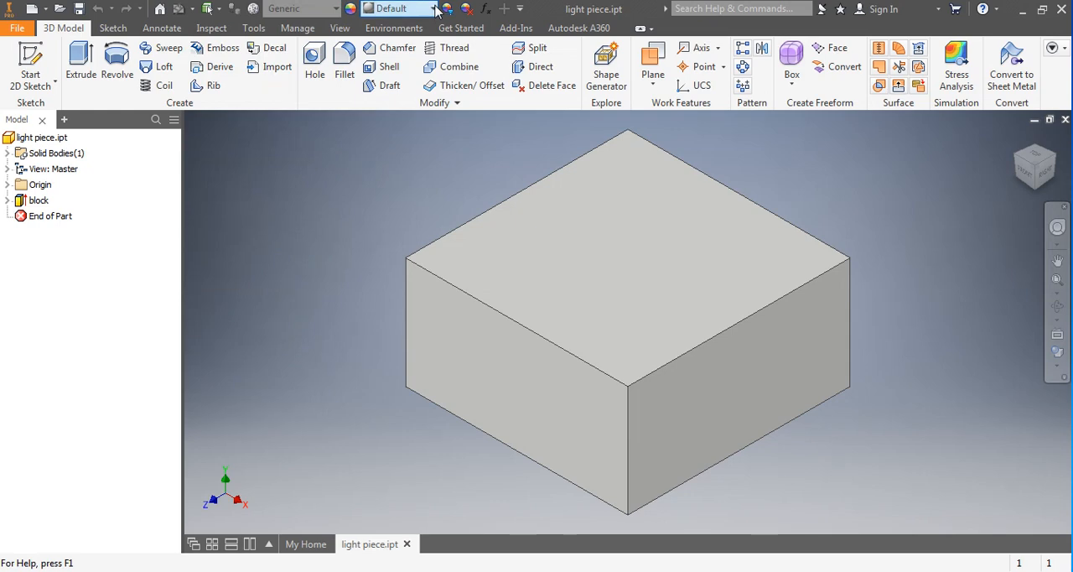
pyautogui.click(434, 8)
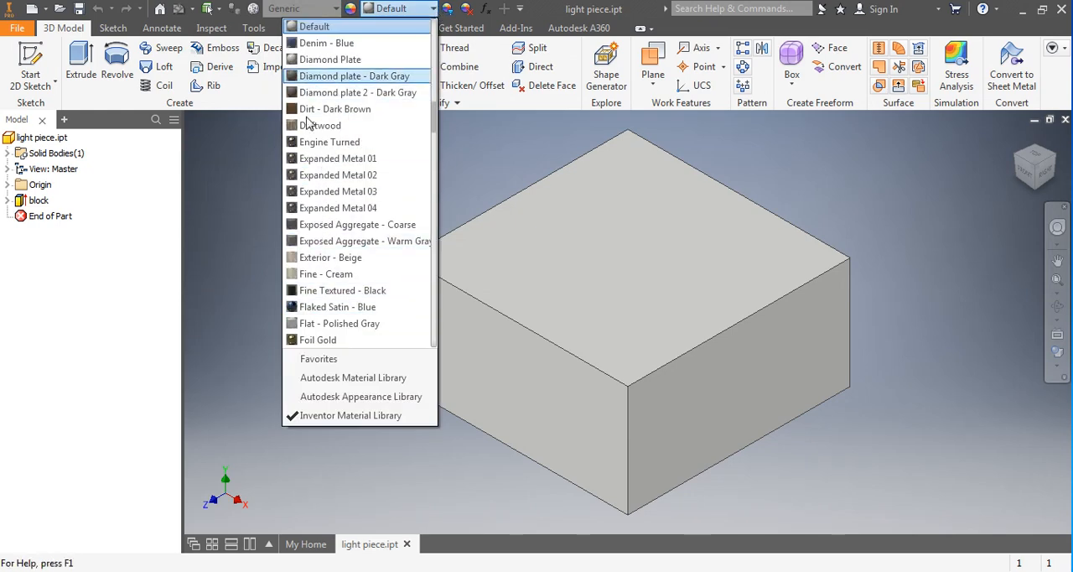
pyautogui.click(246, 240)
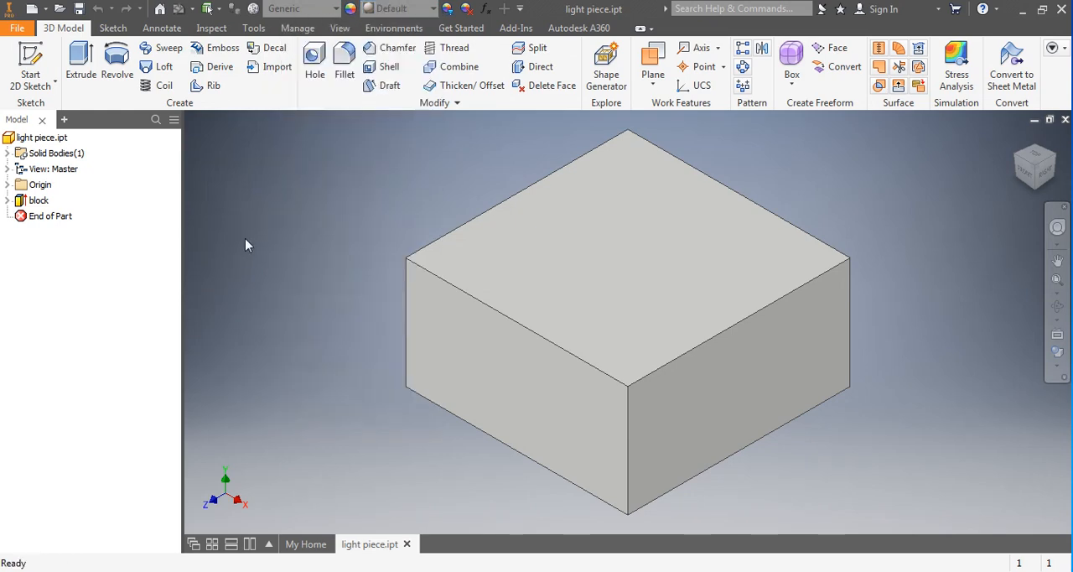
# Apply the Walnut appearance to the whole light piece part.
pyautogui.click(11, 141)
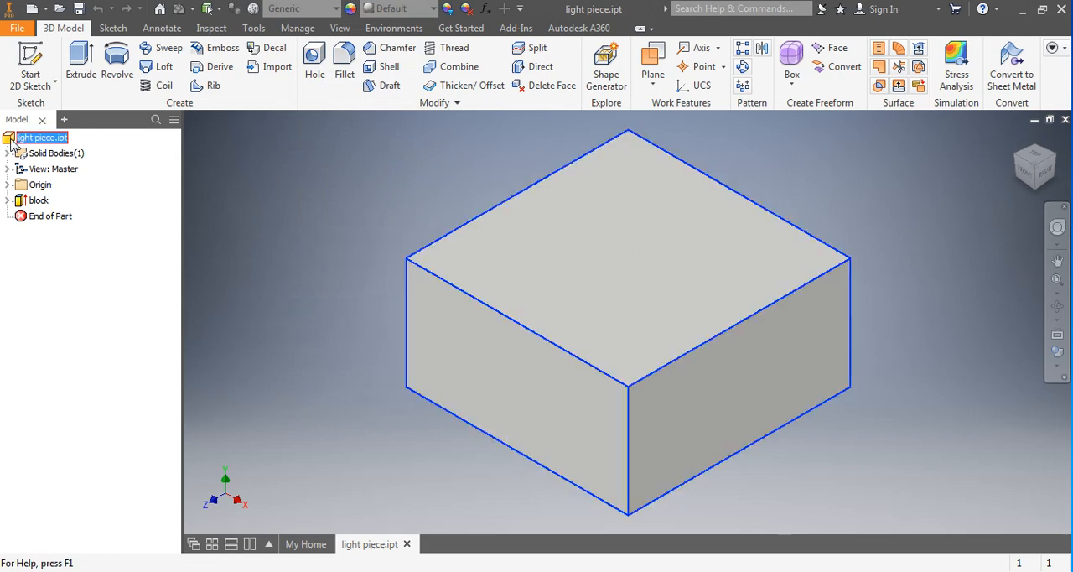
pyautogui.click(434, 10)
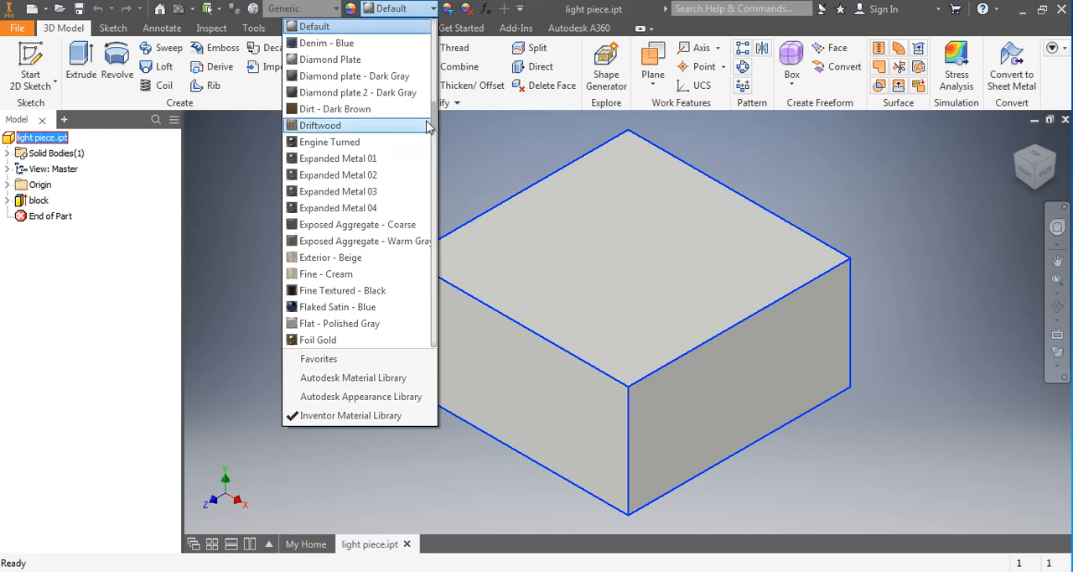
pyautogui.moveTo(433, 118); pyautogui.dragTo(421, 327)
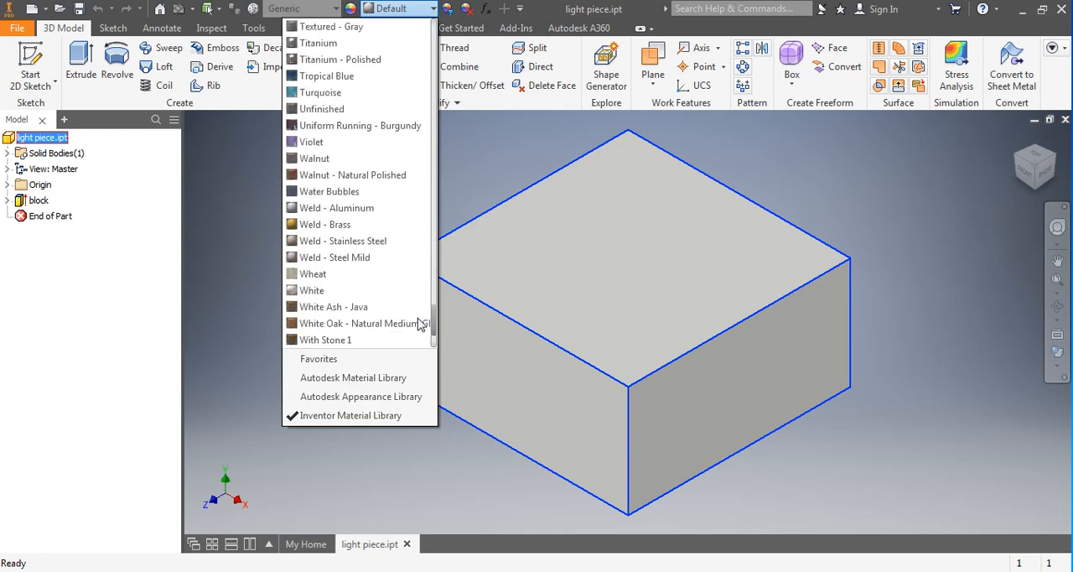
pyautogui.click(310, 158)
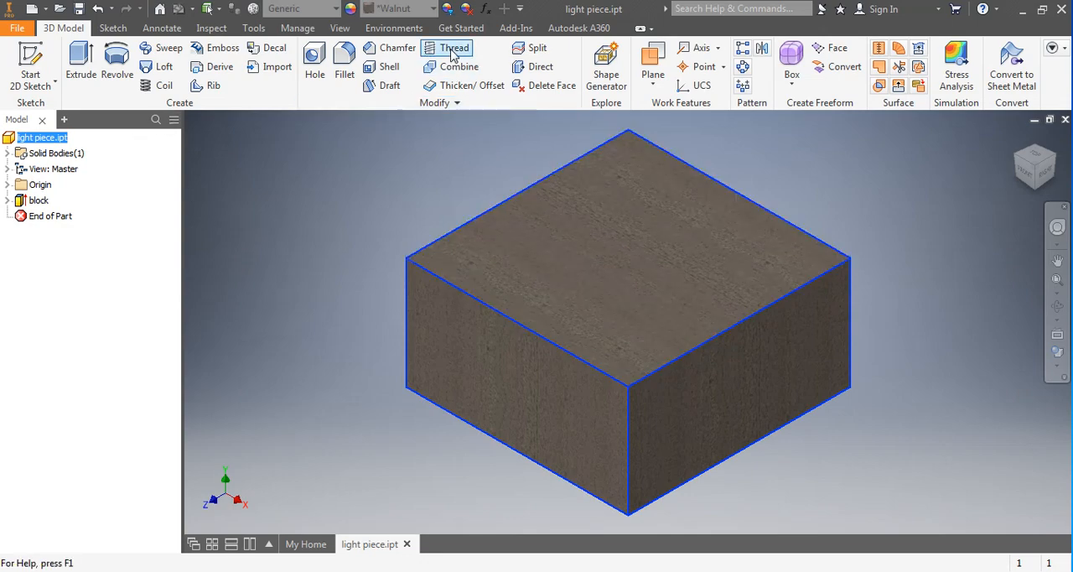
# Adjust the block's Walnut appearance by rotating its wood texture about 90° and accept the change.
pyautogui.click(448, 9)
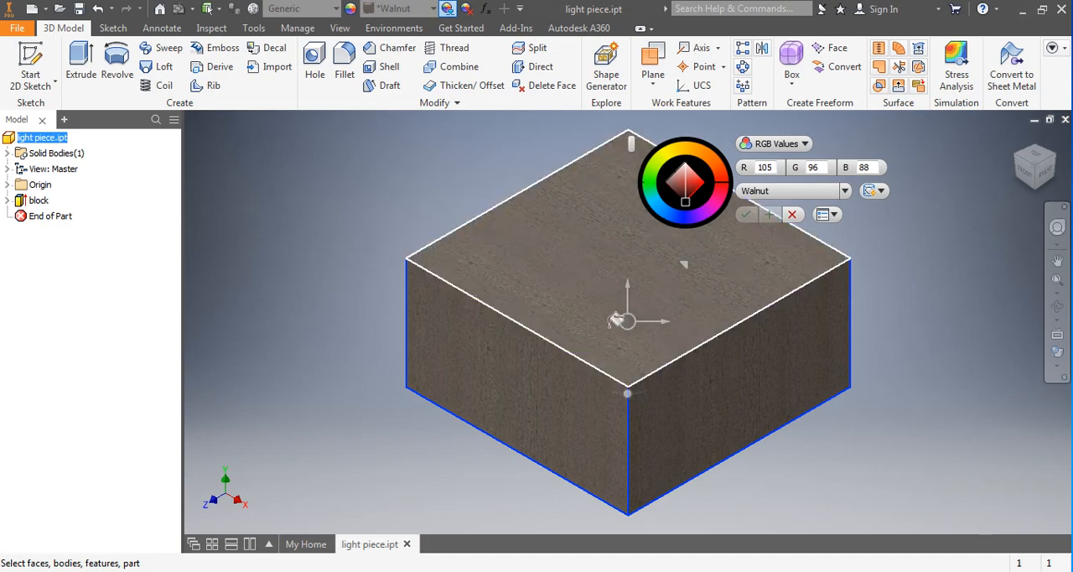
pyautogui.moveTo(621, 273); pyautogui.dragTo(485, 325, button='middle')
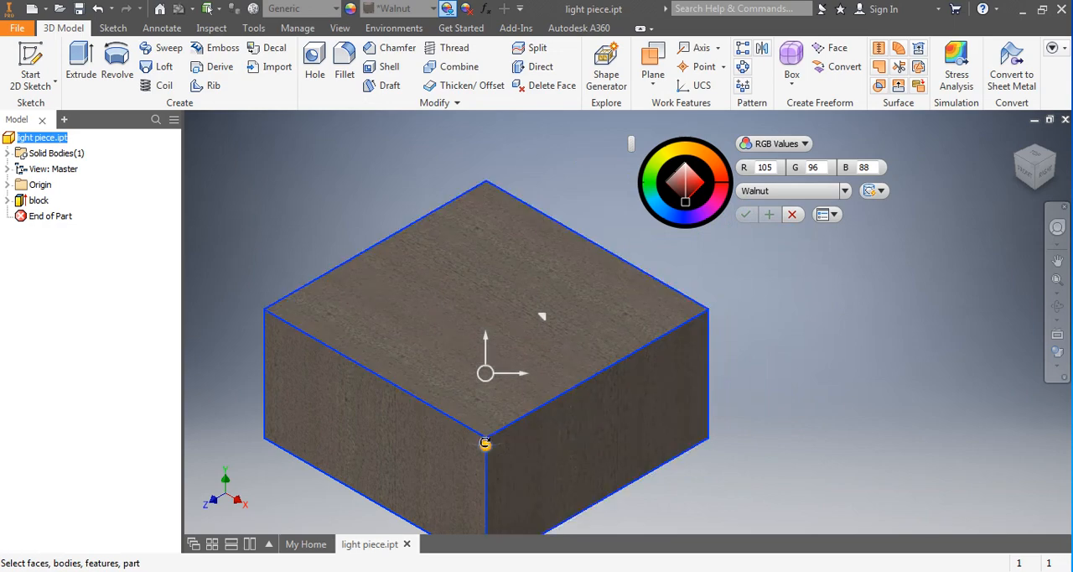
pyautogui.moveTo(485, 445); pyautogui.dragTo(413, 374)
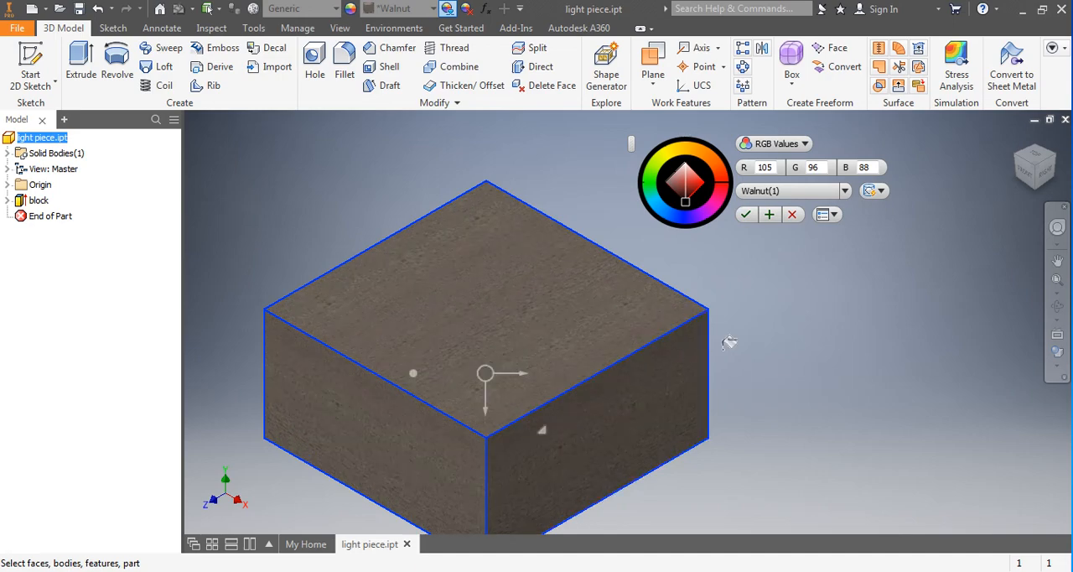
pyautogui.click(747, 215)
pyautogui.moveTo(545, 347); pyautogui.dragTo(668, 293, button='middle')
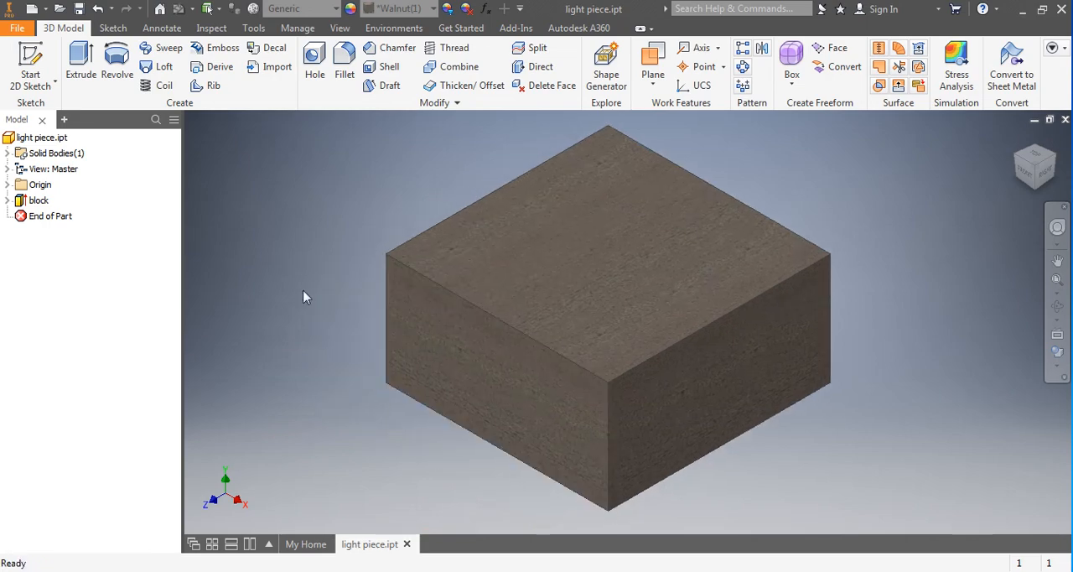
# Save the walnut part under the new name "dark piece piece.ipt" in the checker folder and restore the home view.
pyautogui.click(17, 30)
pyautogui.click(47, 186)
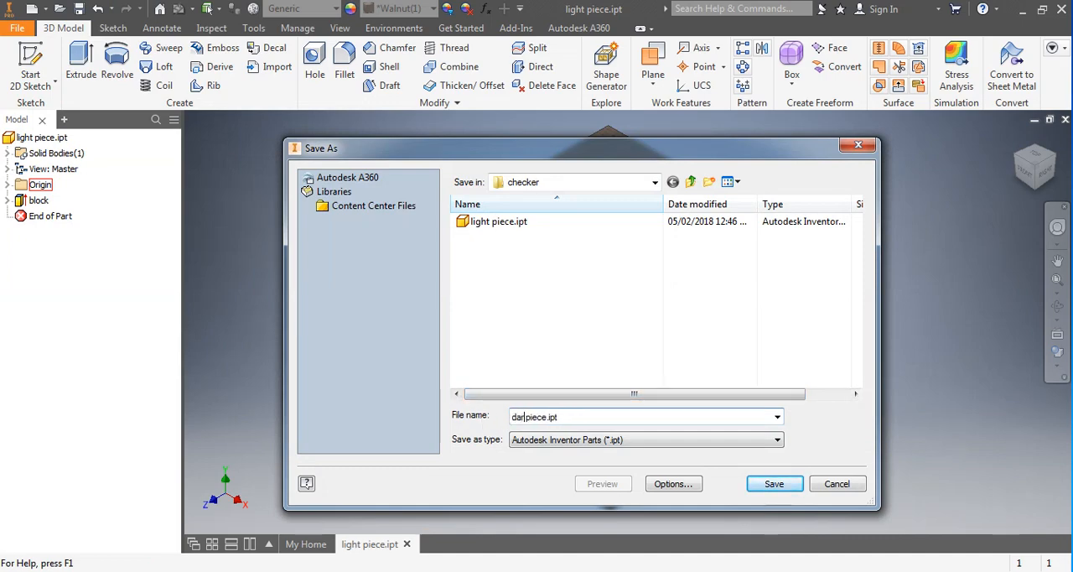
pyautogui.write('dark piece')
pyautogui.press('Return')
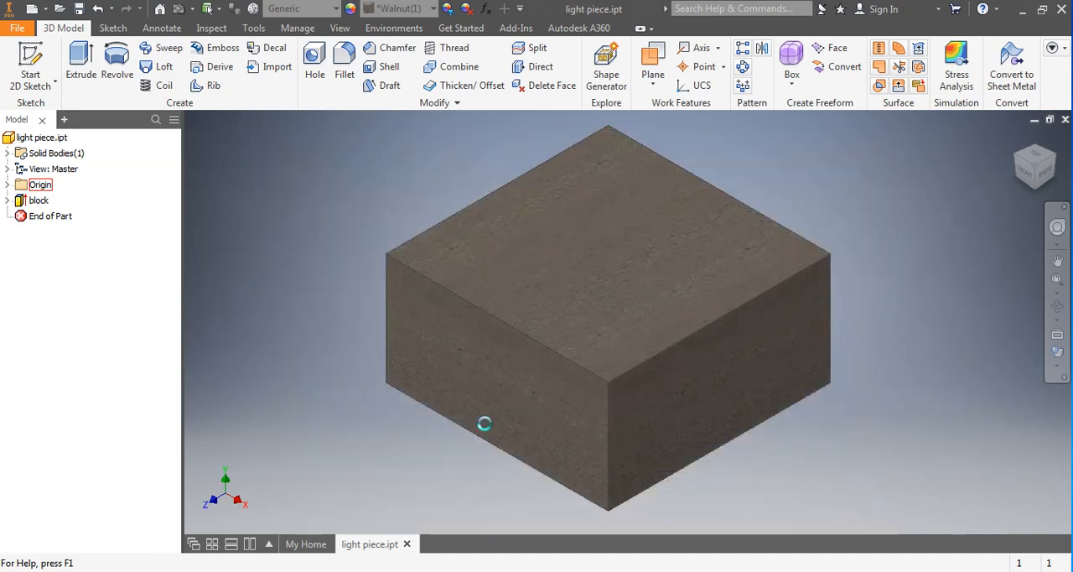
pyautogui.press('F6')
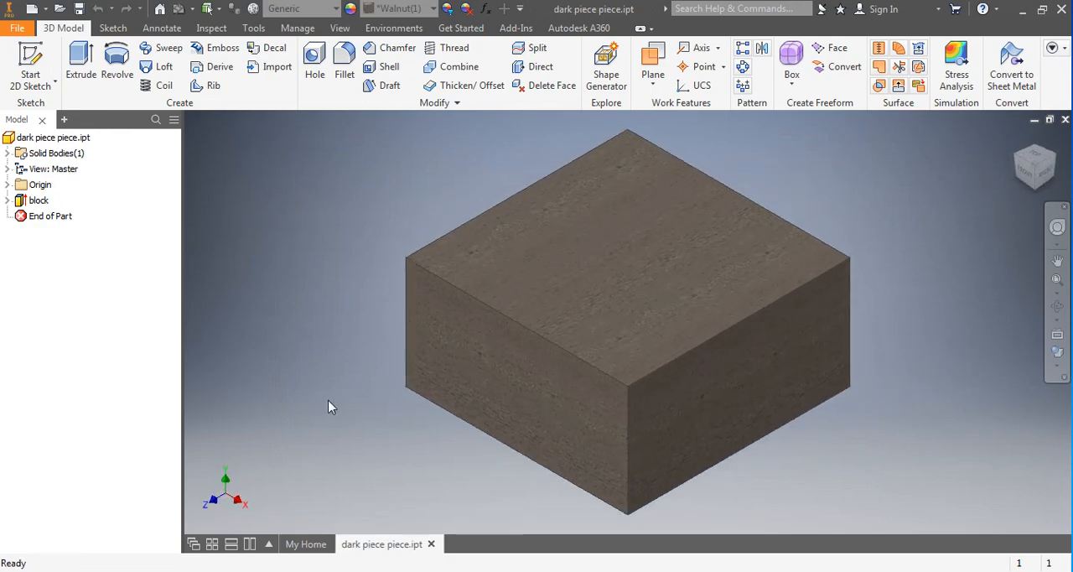
# Reopen light piece.ipt from the checker folder inside INVENTOR and compare it with the open dark piece part.
pyautogui.click(59, 9)
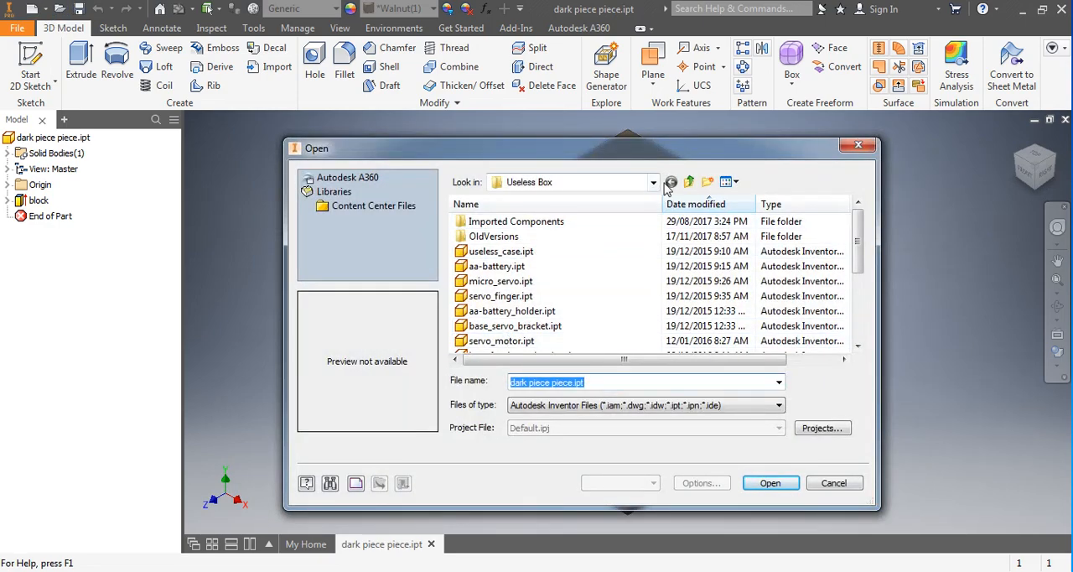
pyautogui.click(690, 182)
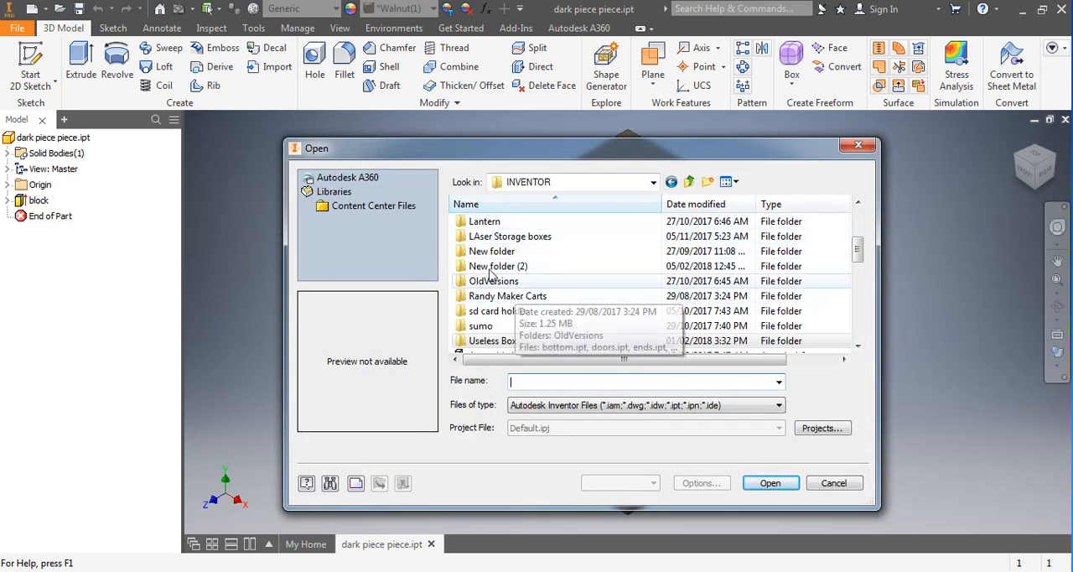
pyautogui.moveTo(857, 254); pyautogui.dragTo(859, 223)
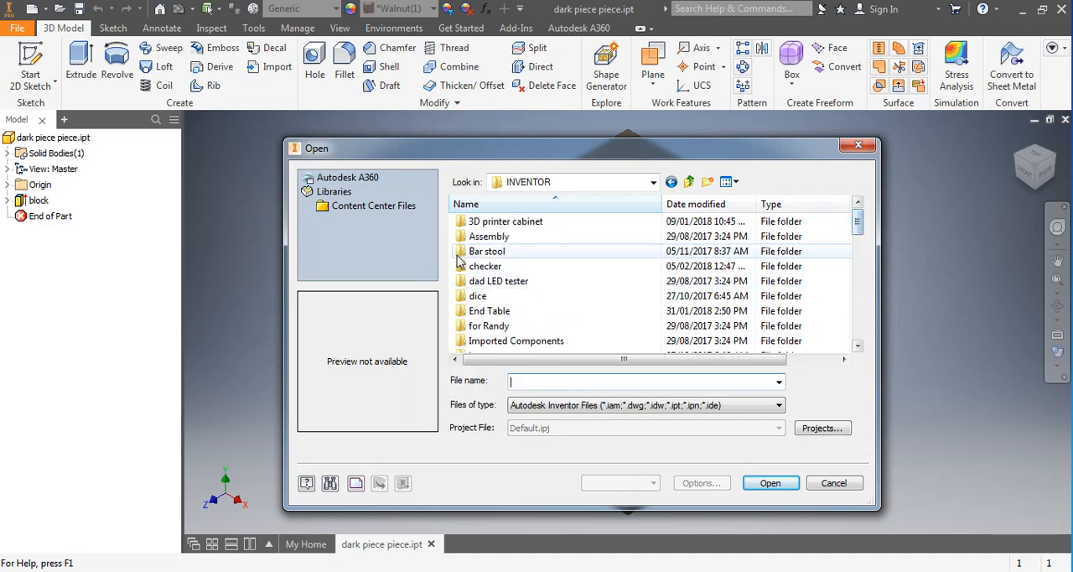
pyautogui.doubleClick(476, 266)
pyautogui.doubleClick(480, 238)
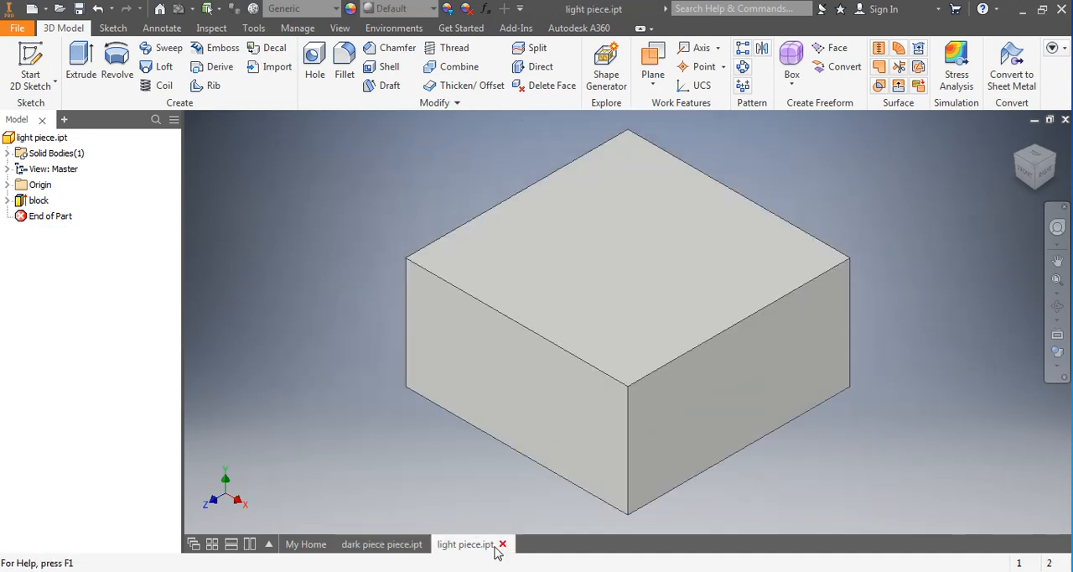
pyautogui.click(379, 545)
pyautogui.click(469, 545)
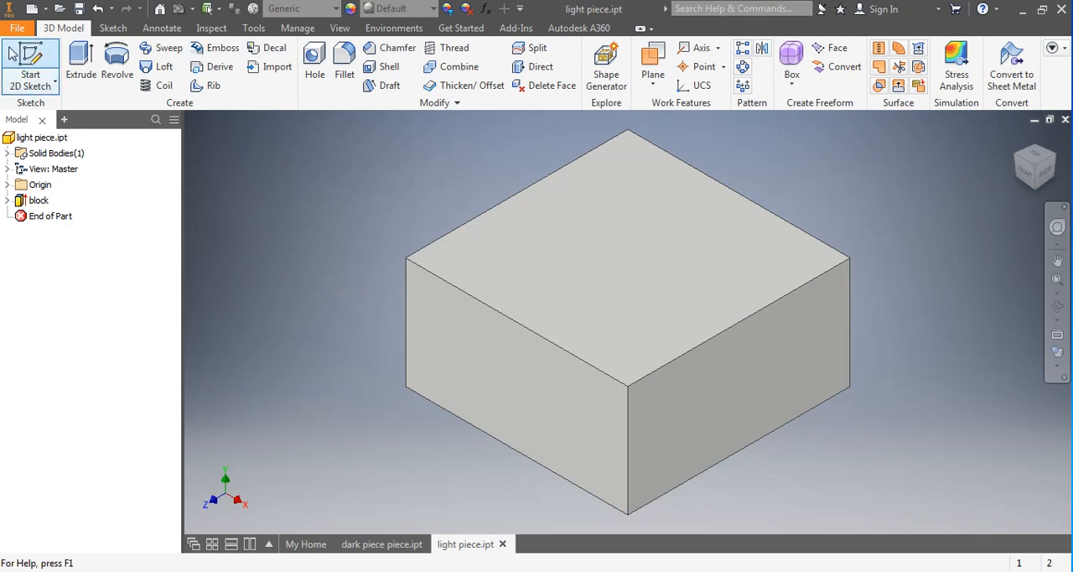
# Create a new assembly document.
pyautogui.click(15, 28)
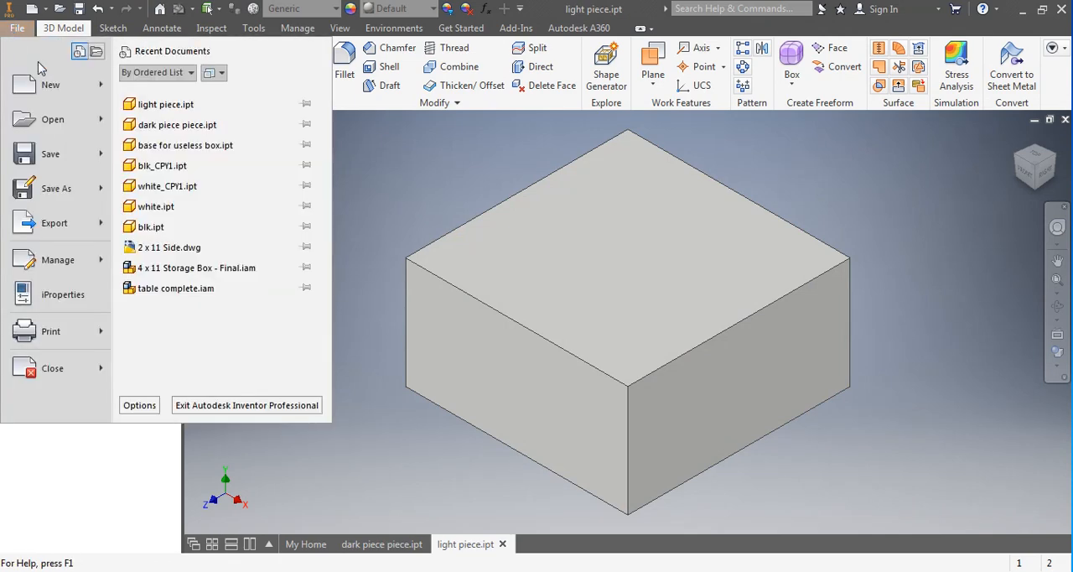
pyautogui.moveTo(85, 87)
pyautogui.click(176, 130)
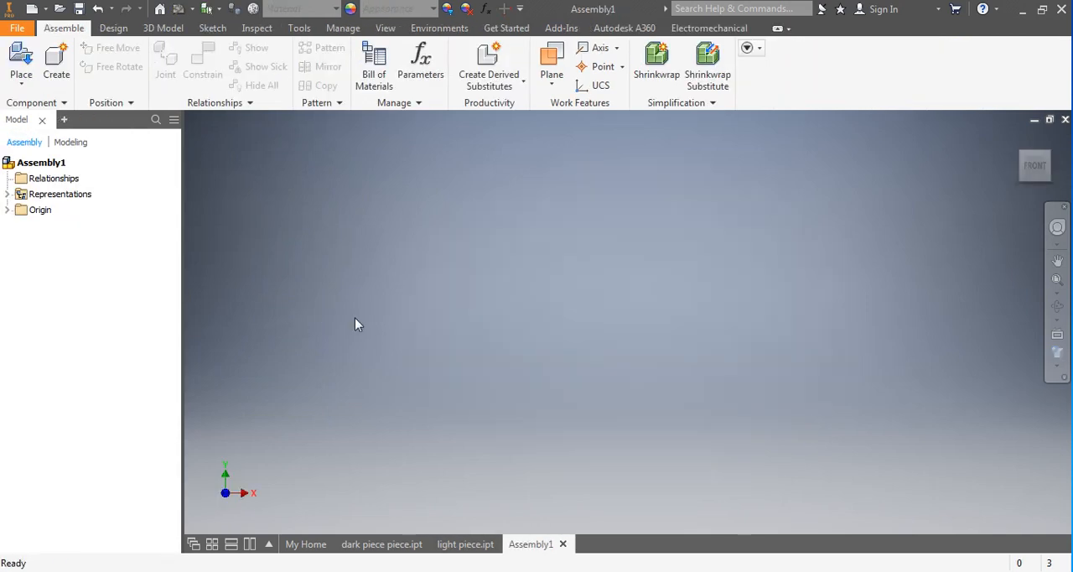
# Start placing a component and browse to the checker folder under 00SCHOOL and INVENTOR.
pyautogui.click(19, 56)
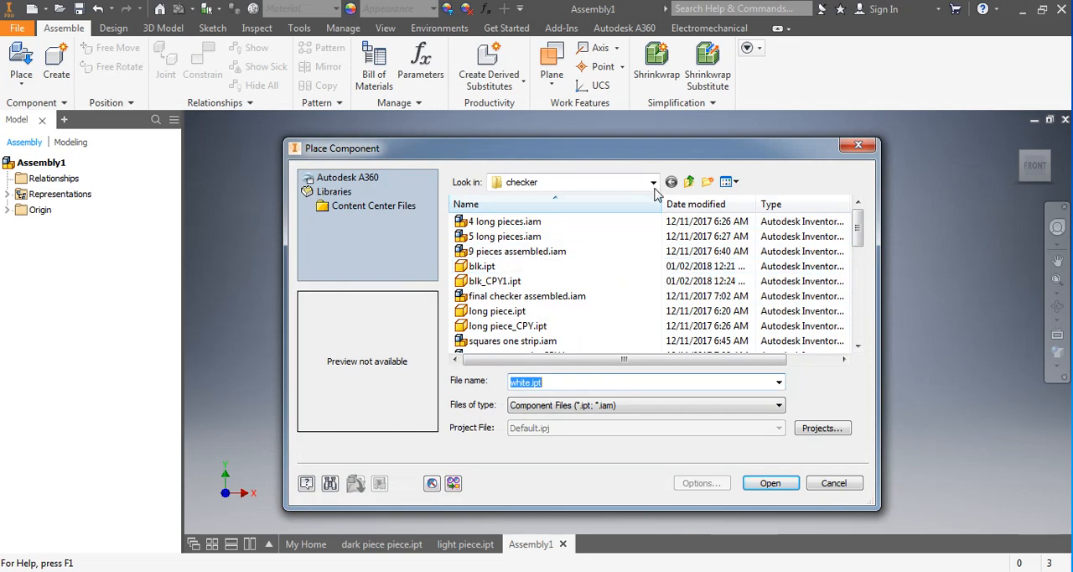
pyautogui.click(689, 182)
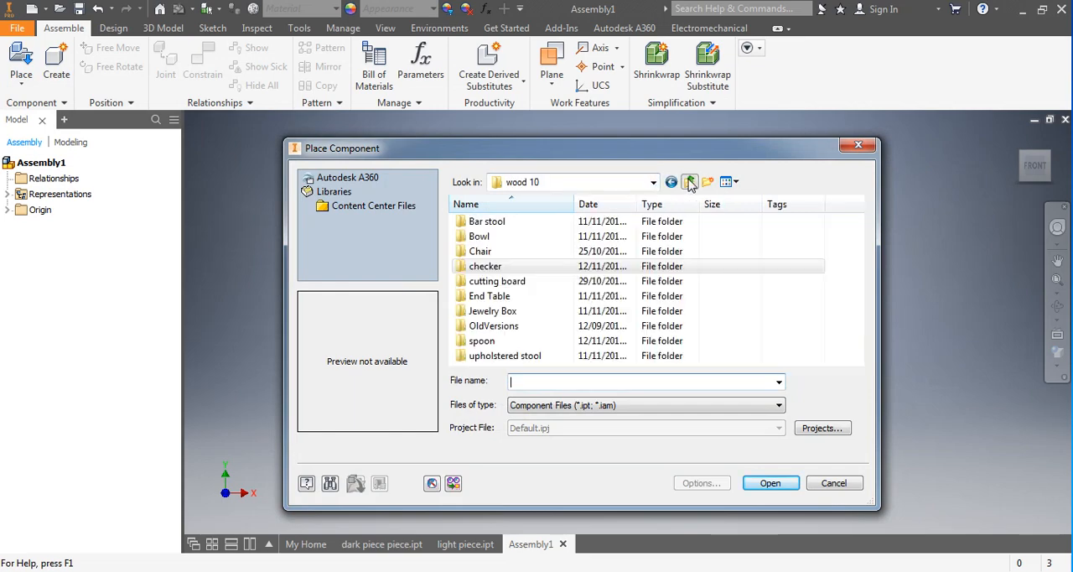
pyautogui.click(621, 182)
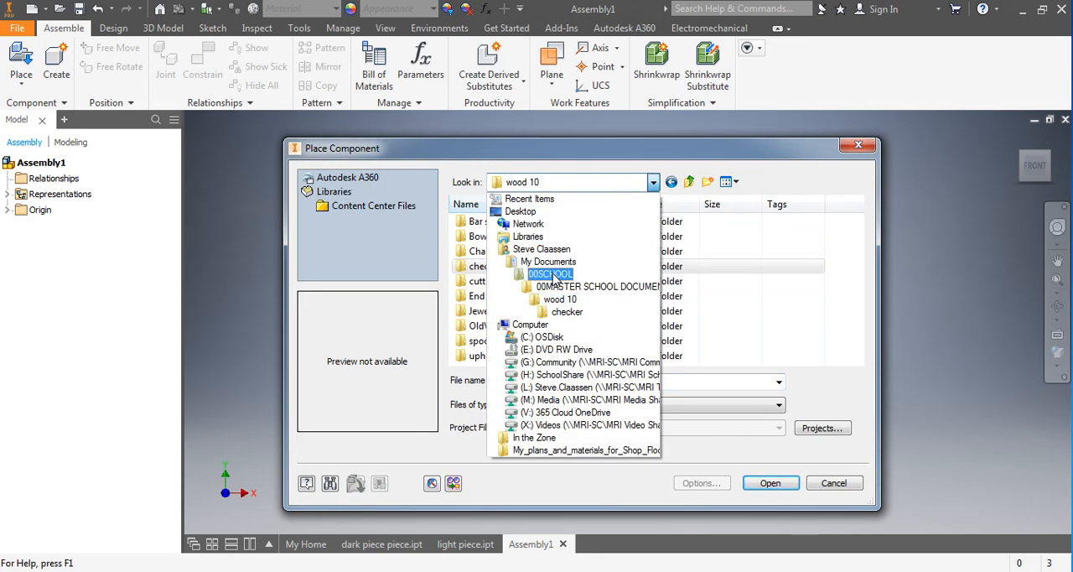
pyautogui.click(553, 277)
pyautogui.scroll(-1, 526, 292)
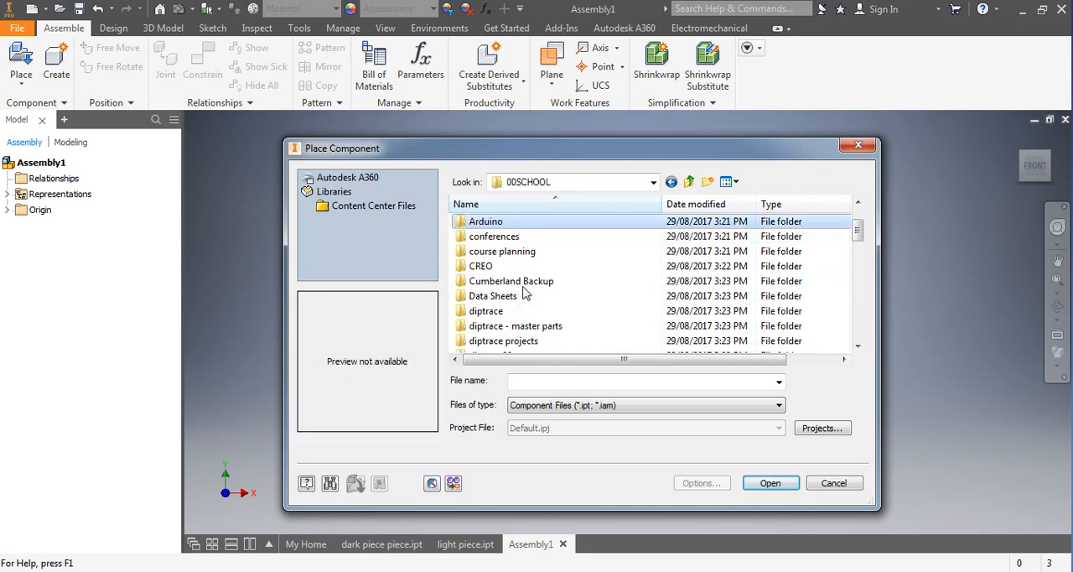
pyautogui.scroll(-6, 525, 292)
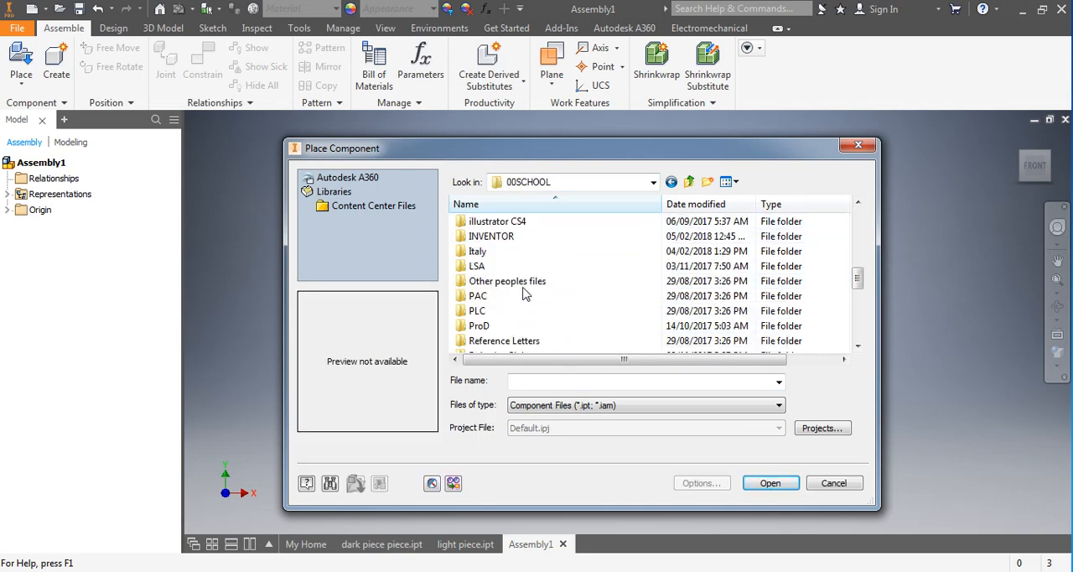
pyautogui.doubleClick(492, 237)
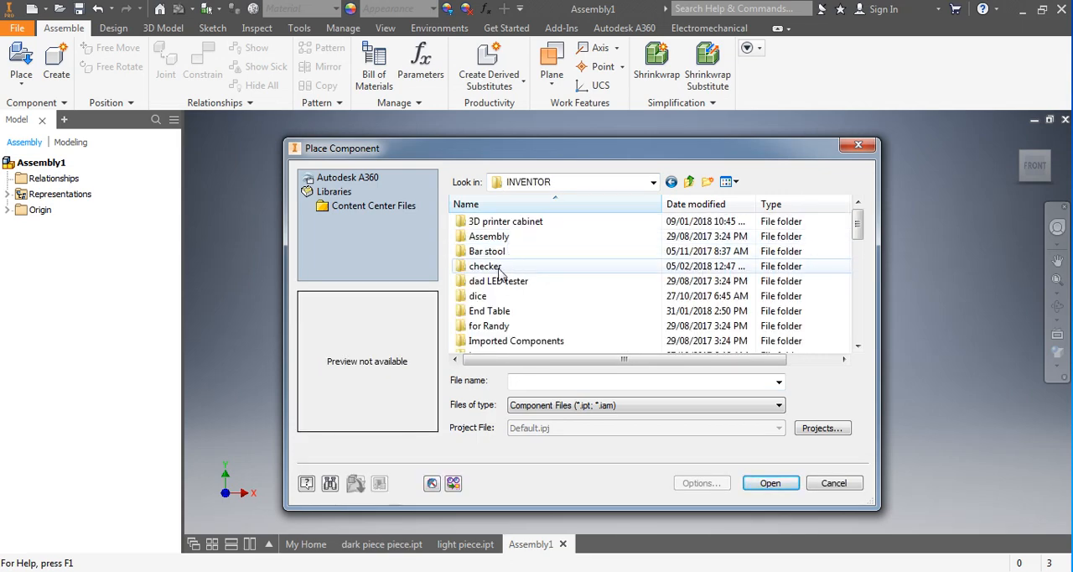
pyautogui.click(484, 267)
pyautogui.doubleClick(487, 267)
# Place one instance of dark piece piece.ipt in the assembly.
pyautogui.click(491, 221)
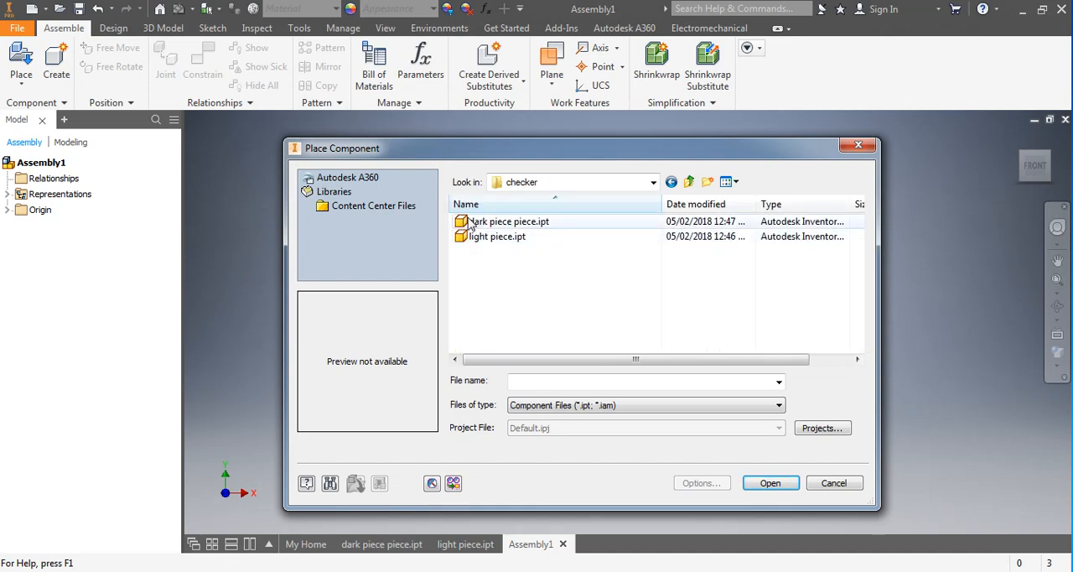
pyautogui.click(755, 483)
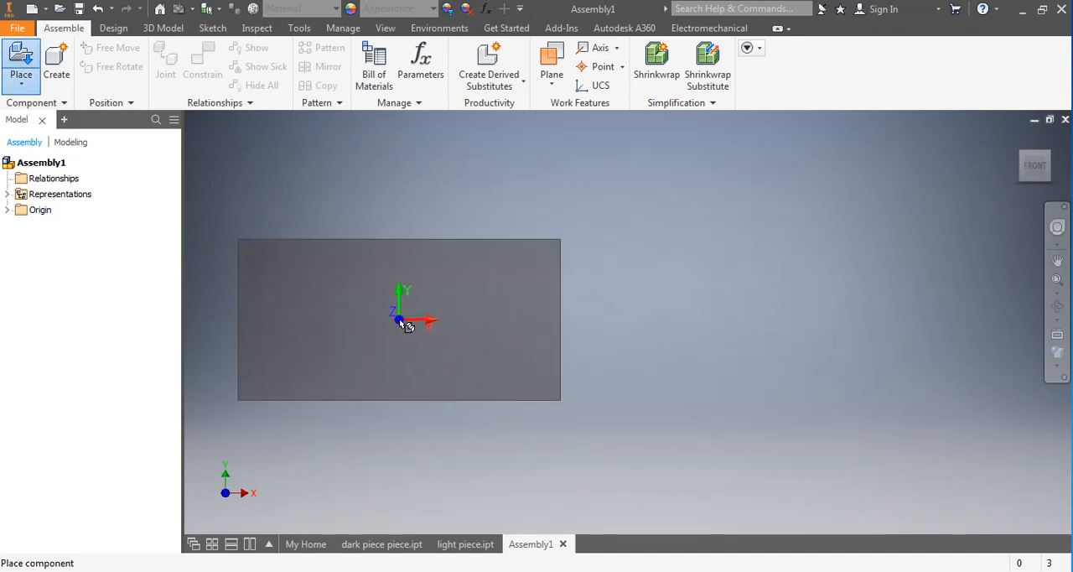
pyautogui.click(587, 329)
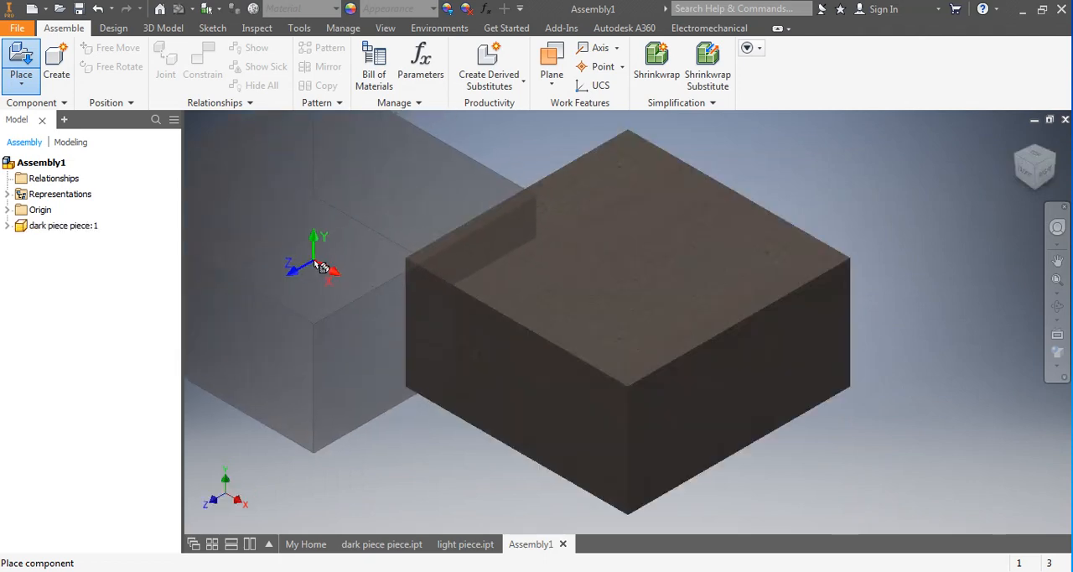
pyautogui.rightClick(300, 274)
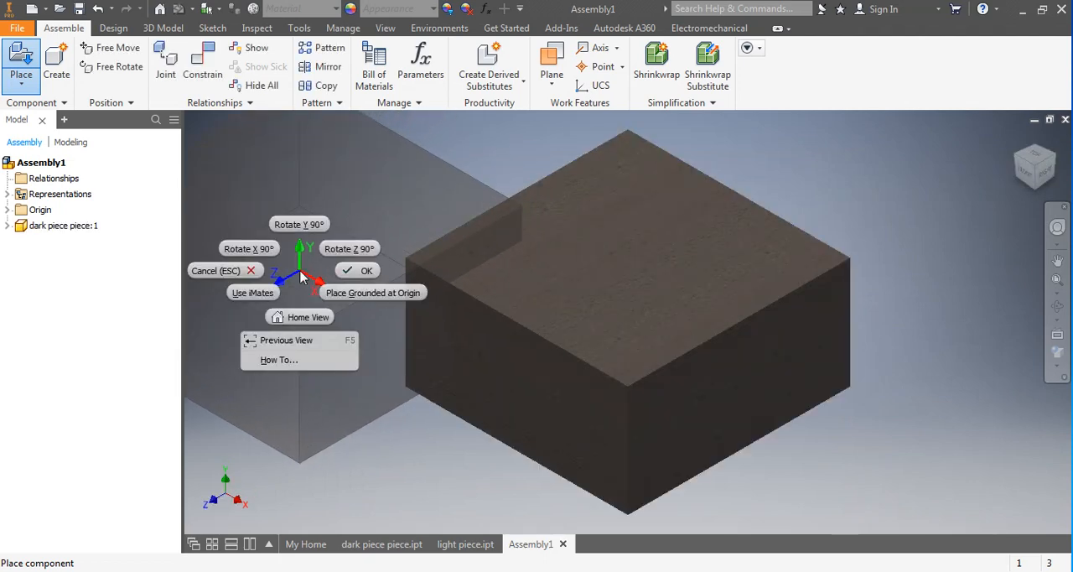
pyautogui.click(359, 272)
# Place one instance of light piece.ipt in front of the dark block in the assembly.
pyautogui.scroll(5, 790, 338)
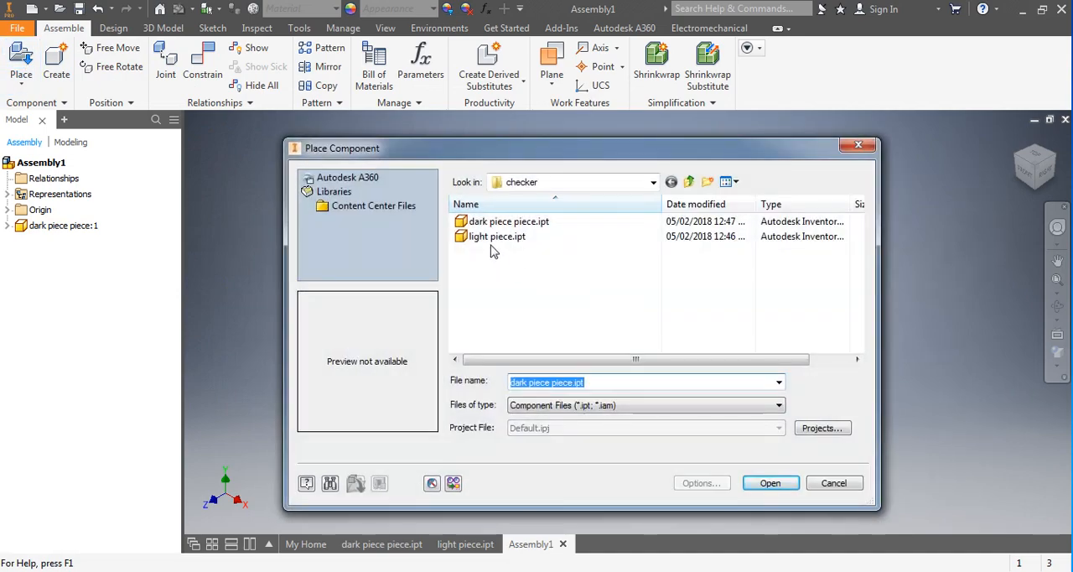
pyautogui.doubleClick(497, 238)
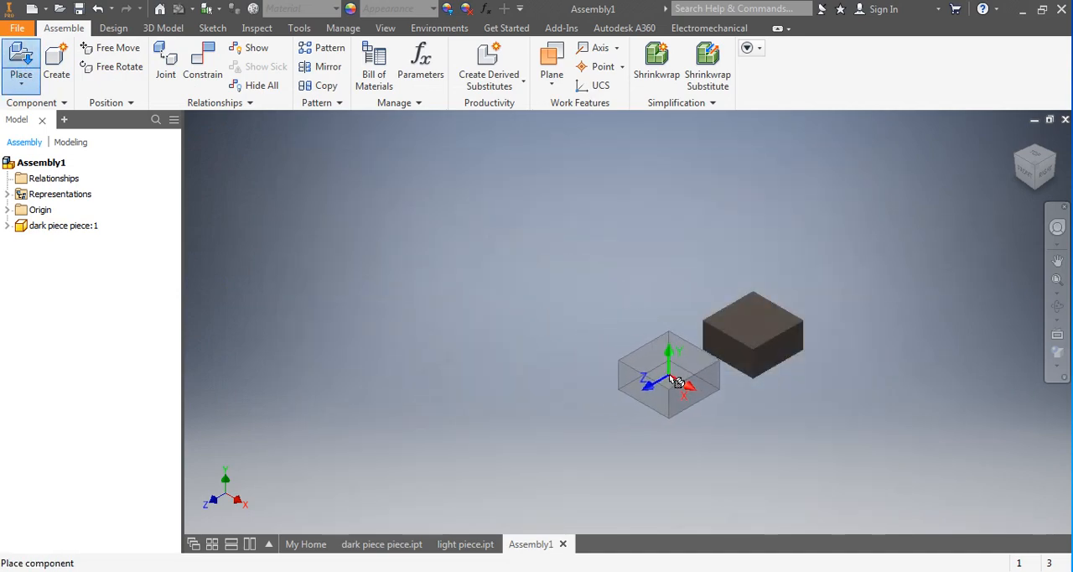
pyautogui.click(658, 392)
pyautogui.rightClick(502, 288)
pyautogui.click(542, 286)
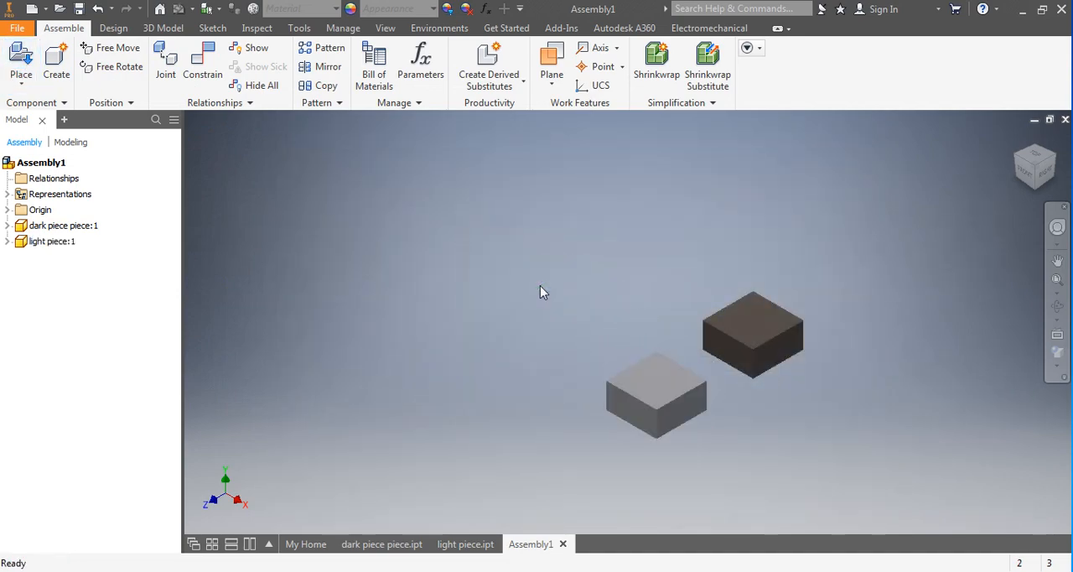
# Constrain the light block's top face flush with the dark block's top face at an offset of 0.000 in.
pyautogui.moveTo(793, 400); pyautogui.dragTo(618, 389, button='middle')
pyautogui.scroll(3, 618, 389)
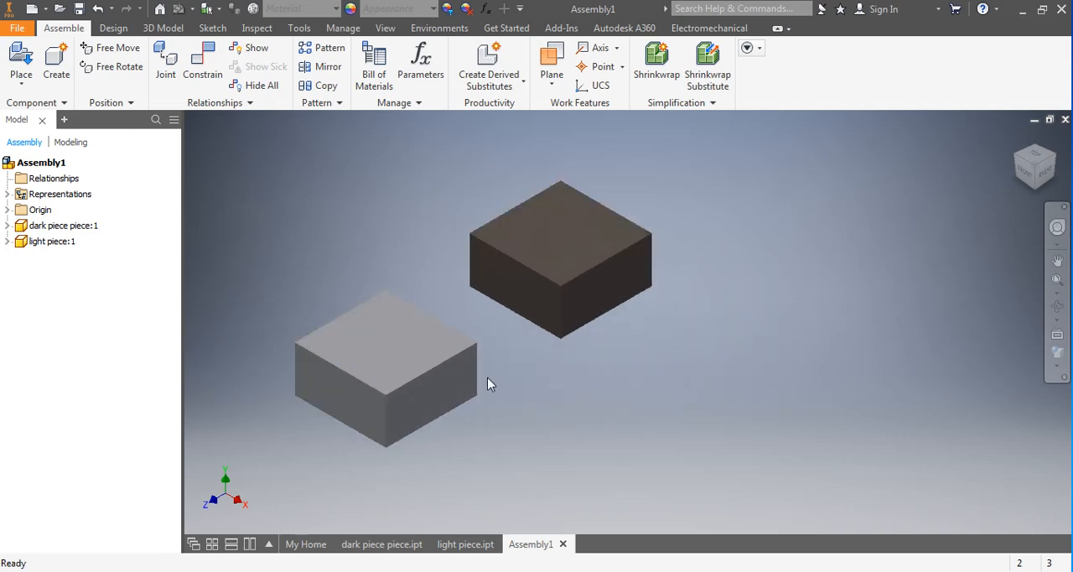
pyautogui.click(199, 57)
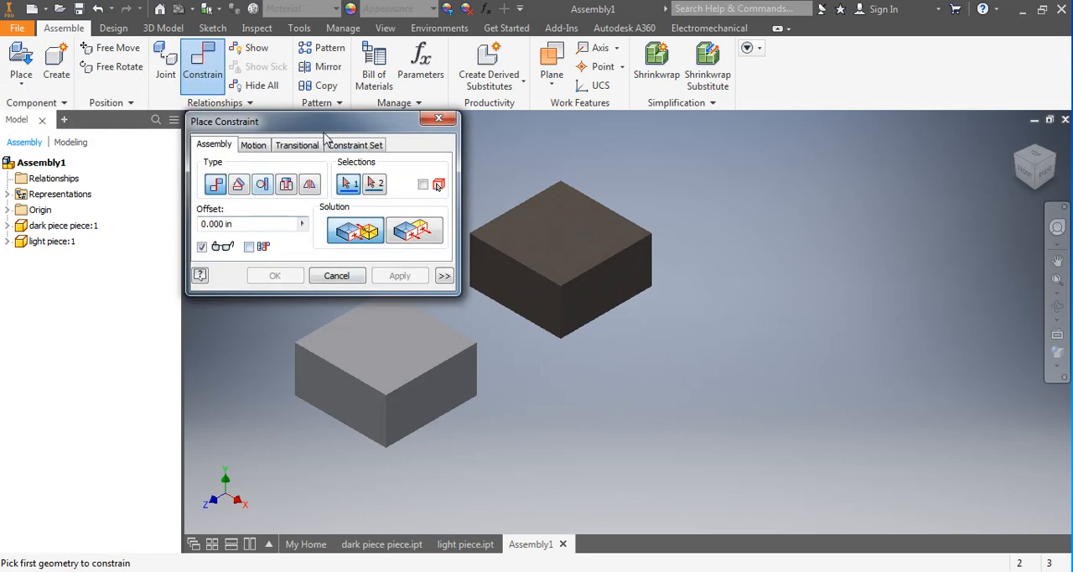
pyautogui.moveTo(318, 121); pyautogui.dragTo(218, 118)
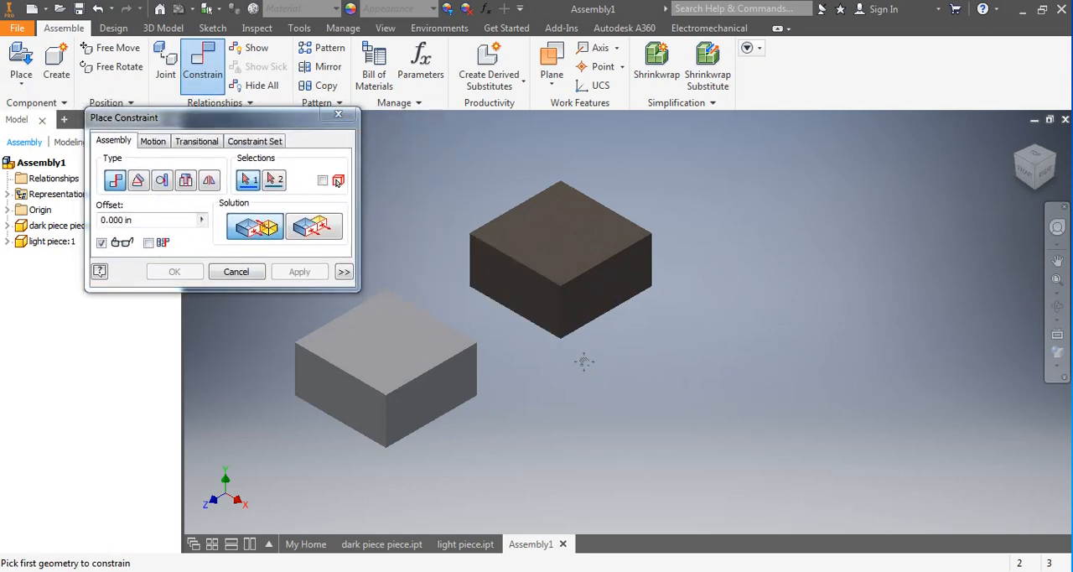
pyautogui.moveTo(582, 364); pyautogui.dragTo(763, 371, button='middle')
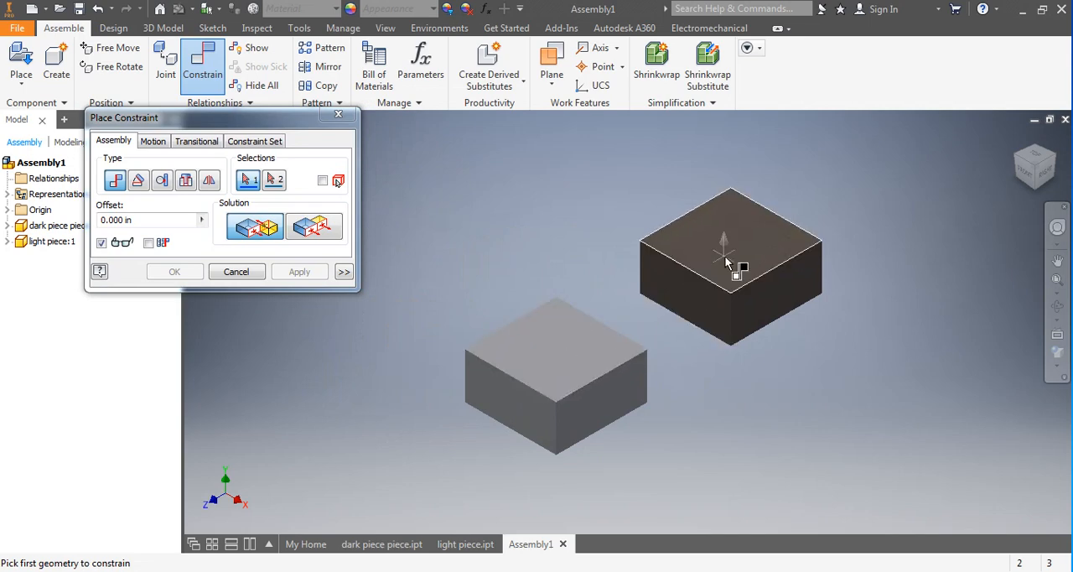
pyautogui.click(575, 353)
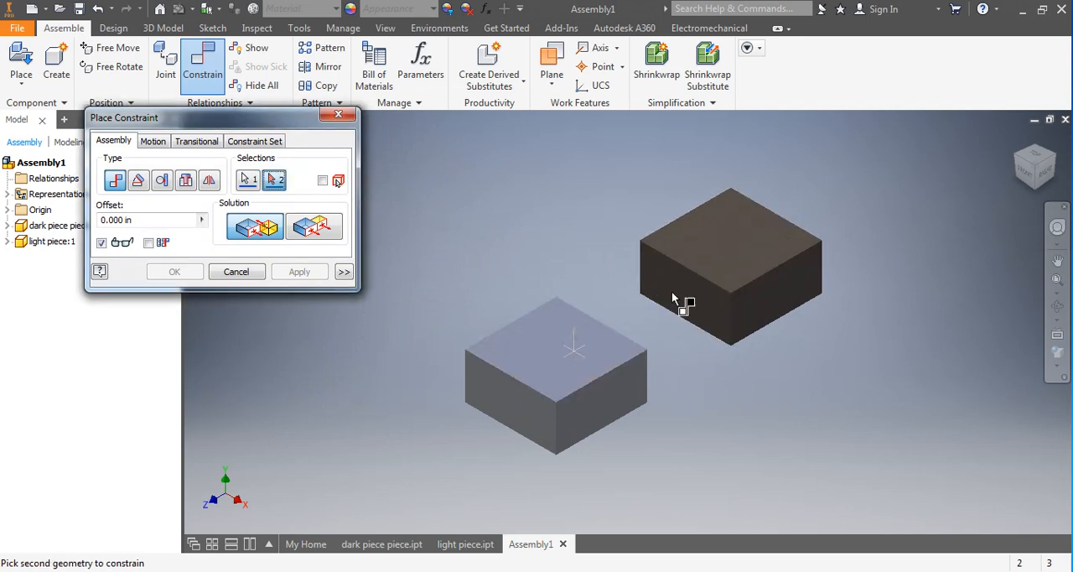
pyautogui.click(713, 251)
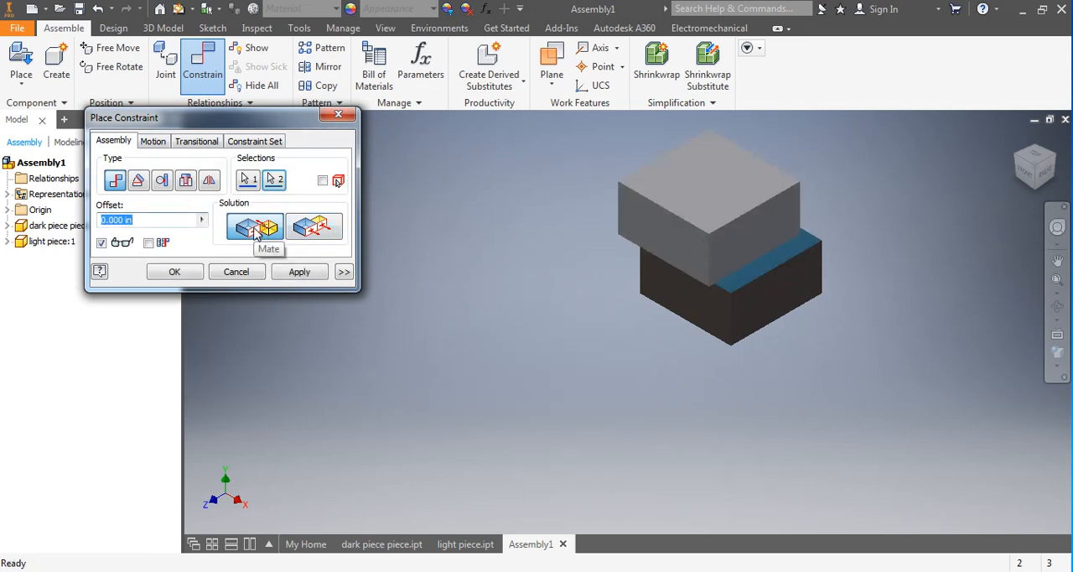
pyautogui.click(331, 234)
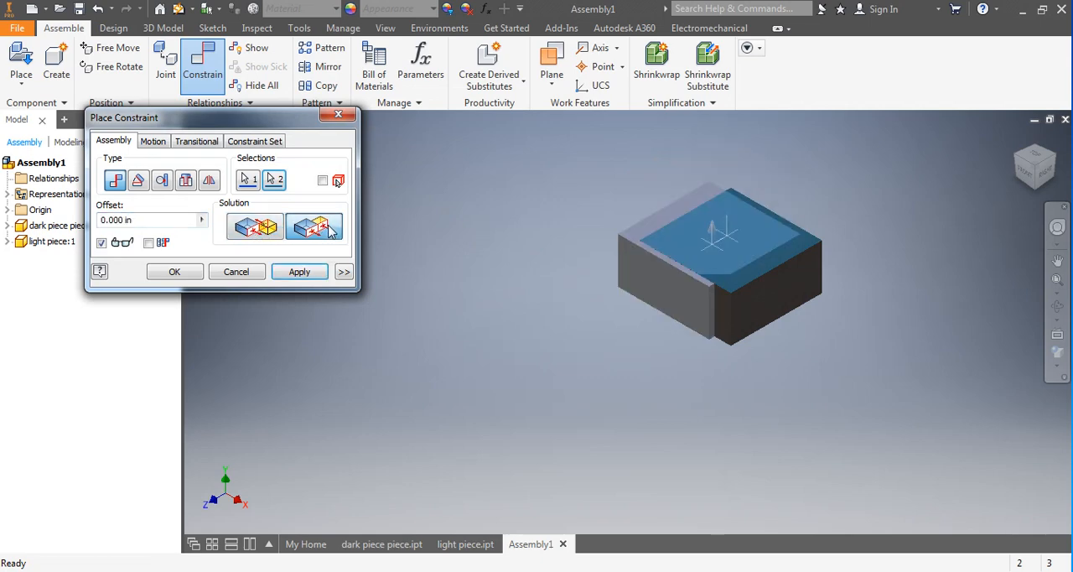
pyautogui.click(298, 273)
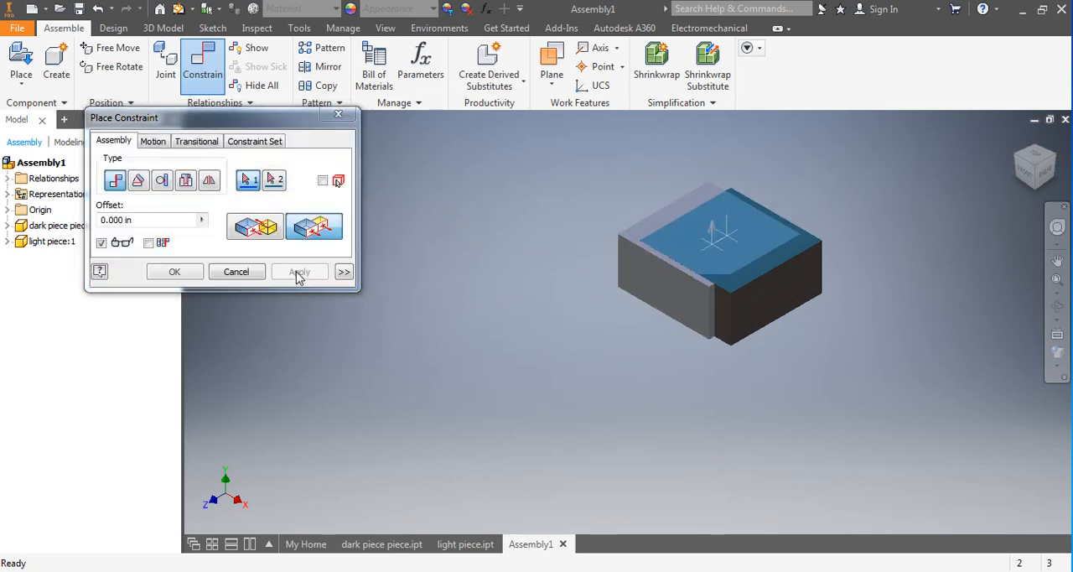
pyautogui.click(237, 272)
# Move the light block clear of the dark block, and shift the dark block to test its freedom of movement.
pyautogui.moveTo(728, 253); pyautogui.dragTo(569, 302)
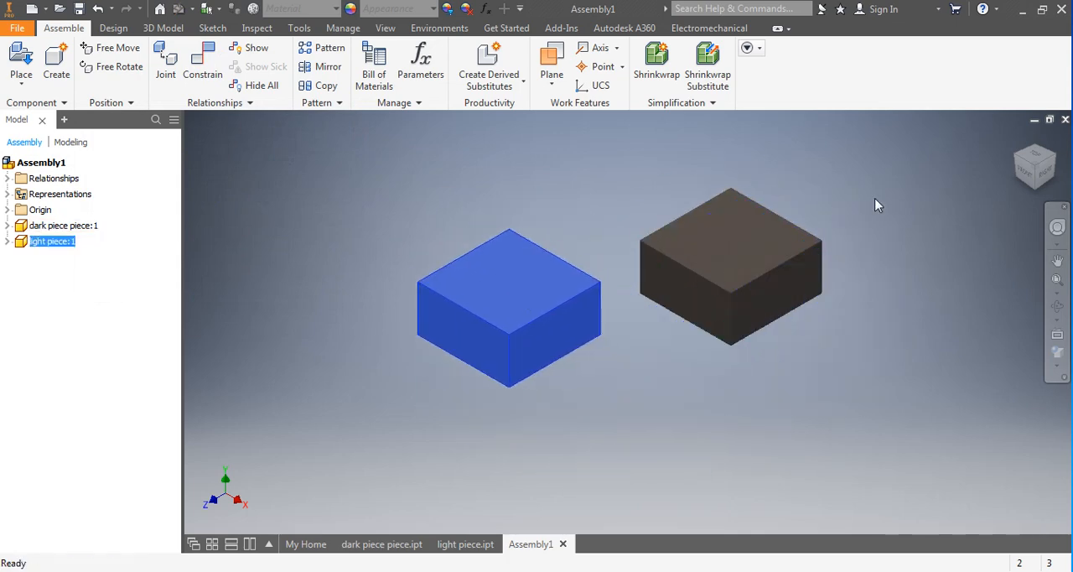
pyautogui.click(745, 251)
pyautogui.moveTo(820, 287); pyautogui.dragTo(699, 258)
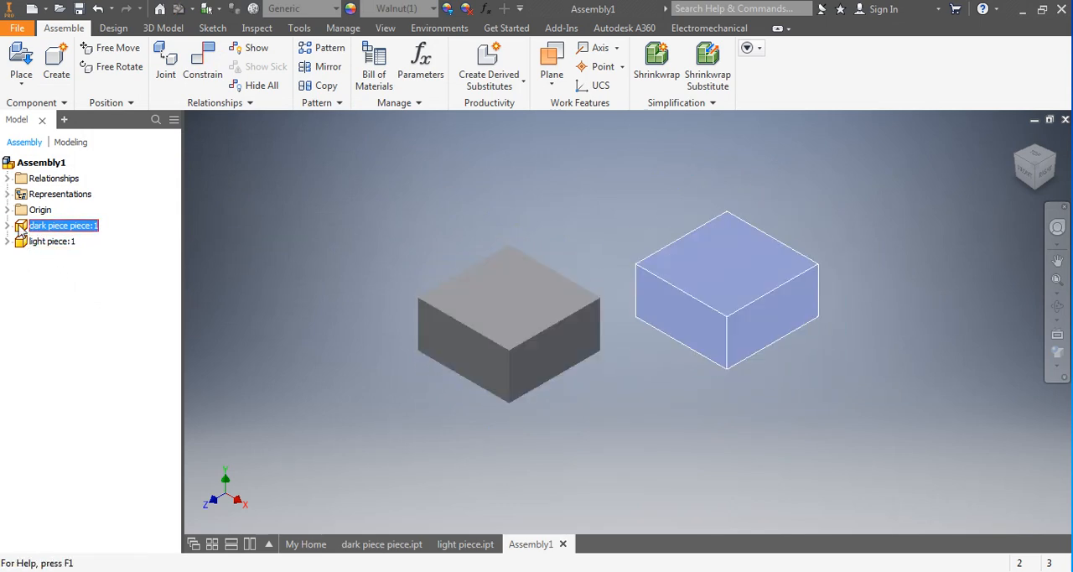
# Ground the dark block in the assembly.
pyautogui.rightClick(27, 232)
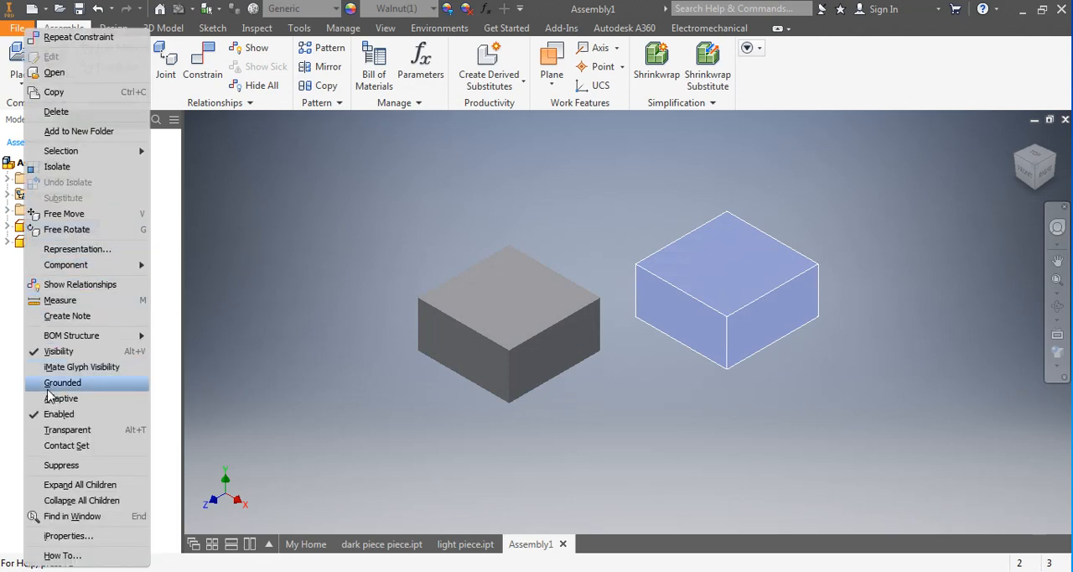
pyautogui.click(46, 384)
pyautogui.click(20, 232)
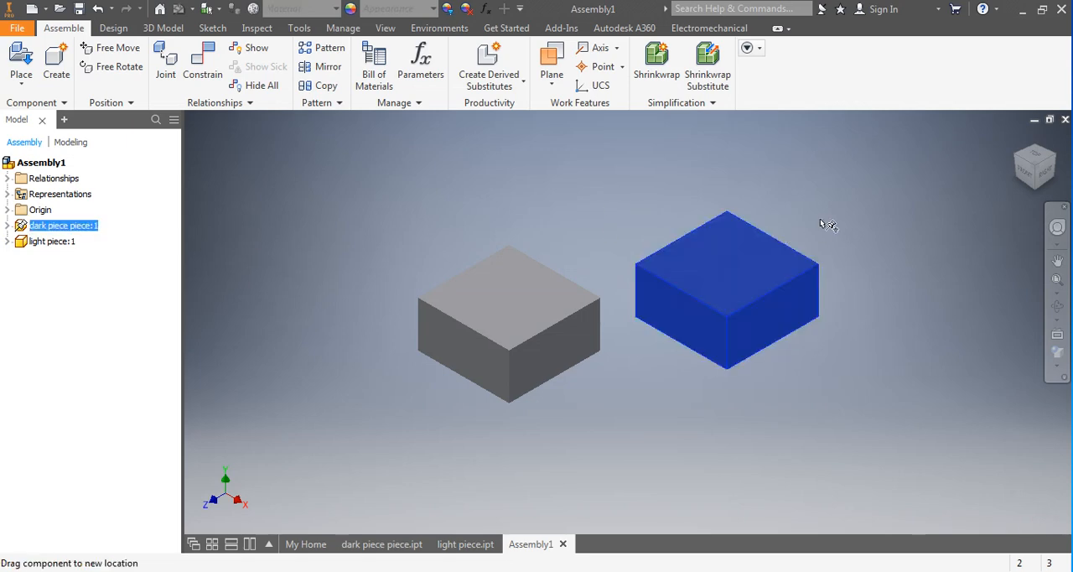
# Test moving both blocks, leaving the light block just in front of the dark block.
pyautogui.moveTo(517, 310); pyautogui.dragTo(369, 376)
pyautogui.moveTo(525, 375); pyautogui.dragTo(439, 353)
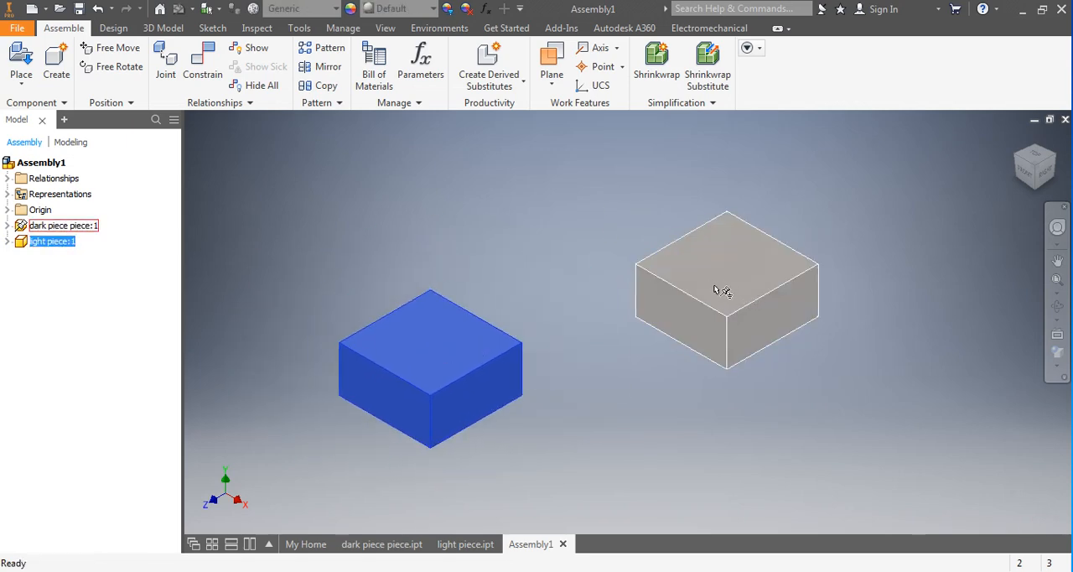
pyautogui.moveTo(716, 290); pyautogui.dragTo(586, 290)
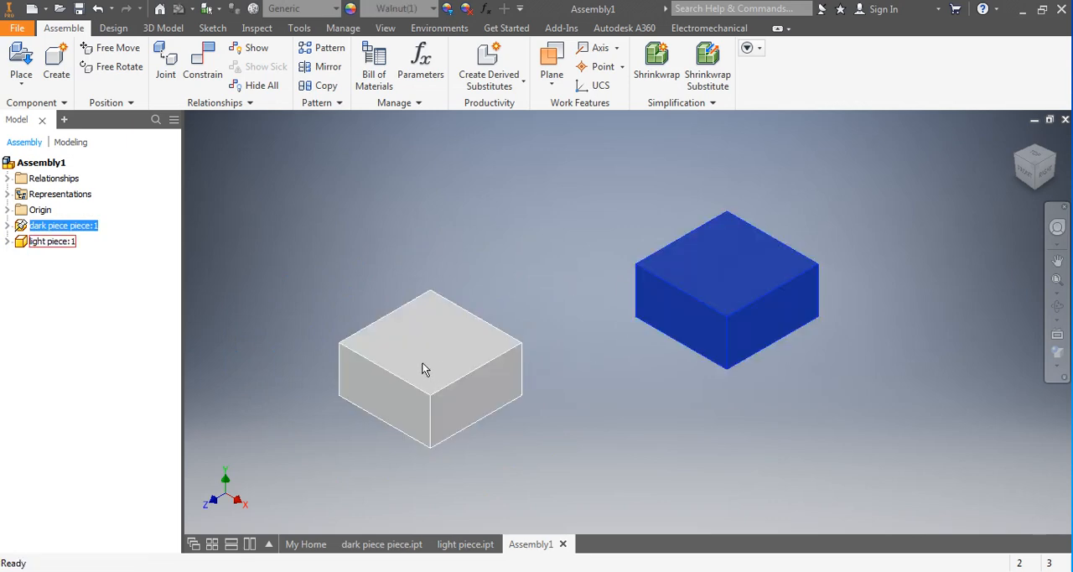
pyautogui.moveTo(425, 367); pyautogui.dragTo(683, 291)
pyautogui.moveTo(618, 313); pyautogui.dragTo(540, 389)
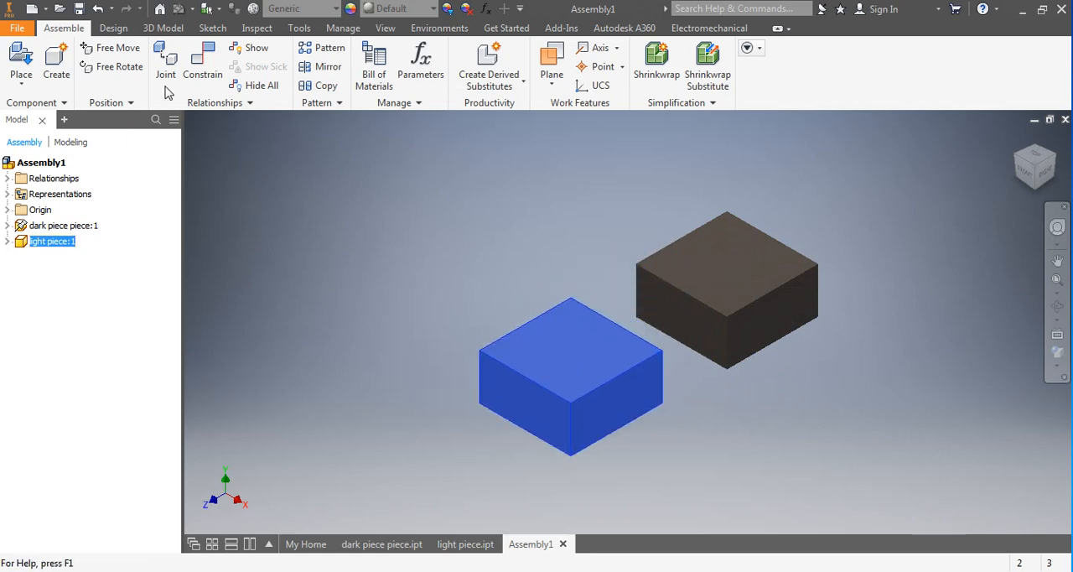
# Constrain the light block's right side face flush with the dark block's right side face at an offset of 0.000 in.
pyautogui.click(203, 67)
pyautogui.click(634, 397)
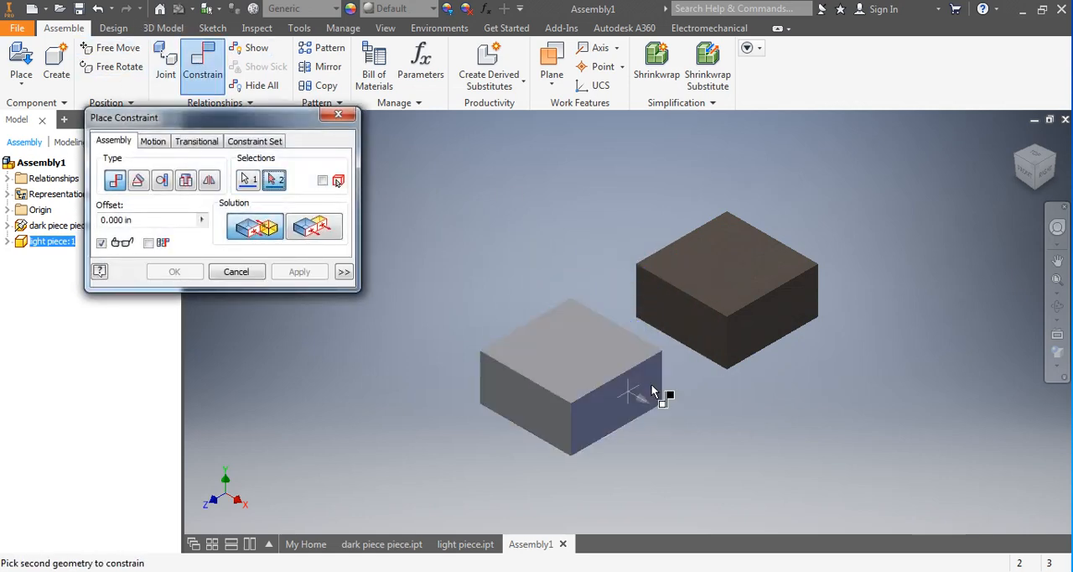
pyautogui.click(752, 314)
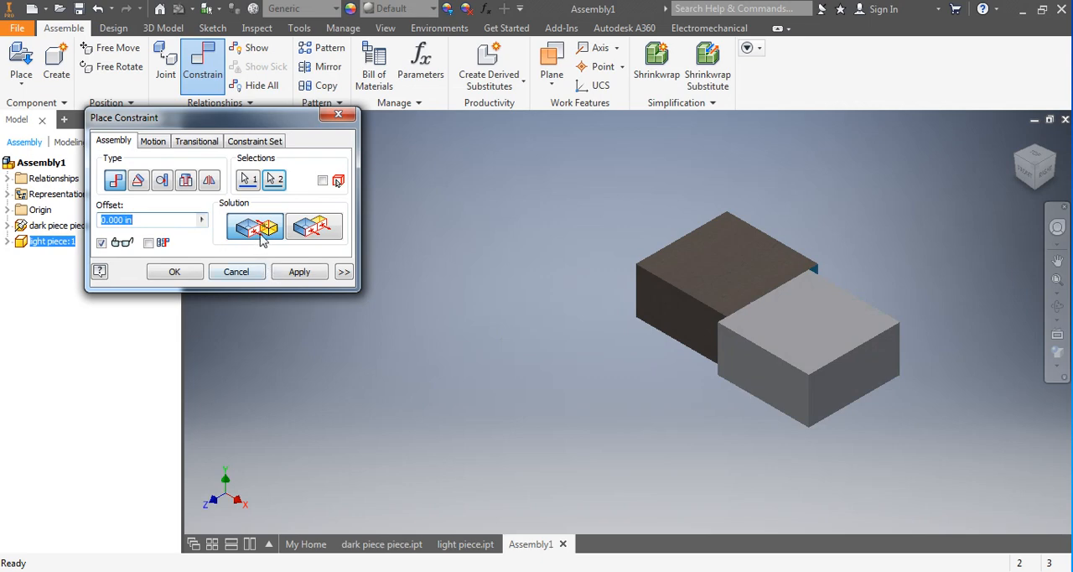
pyautogui.click(316, 228)
pyautogui.click(298, 272)
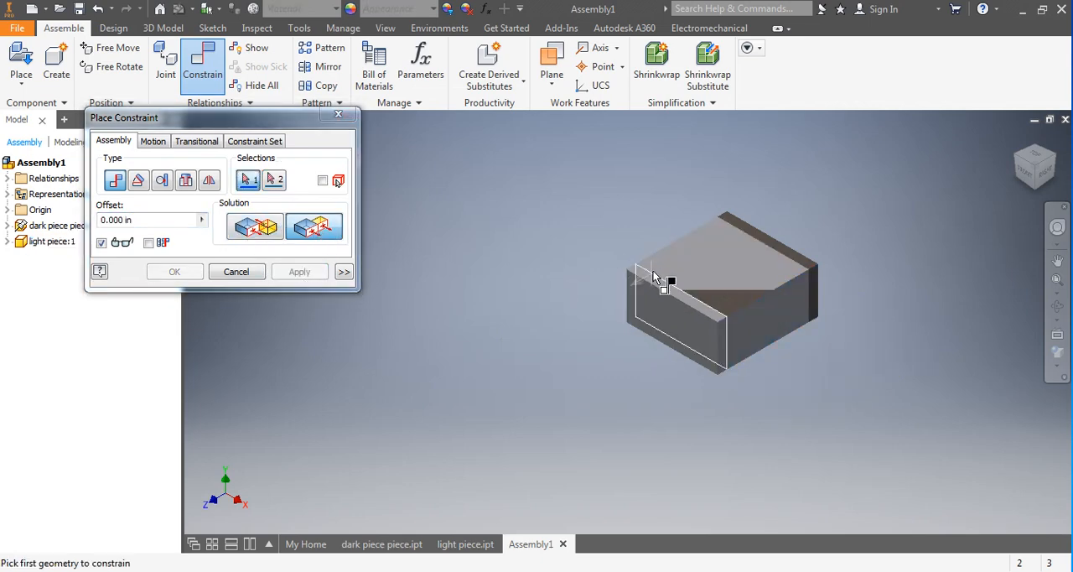
pyautogui.click(237, 273)
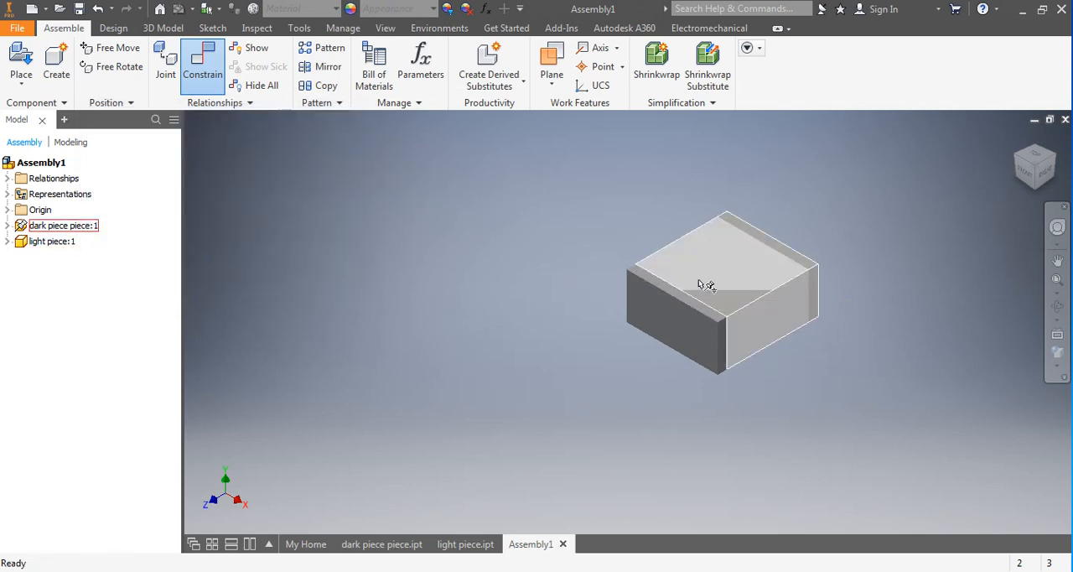
# Slide the light block clear, and mate its back face to the dark block's front face at an offset of 0.000 in.
pyautogui.click(705, 285)
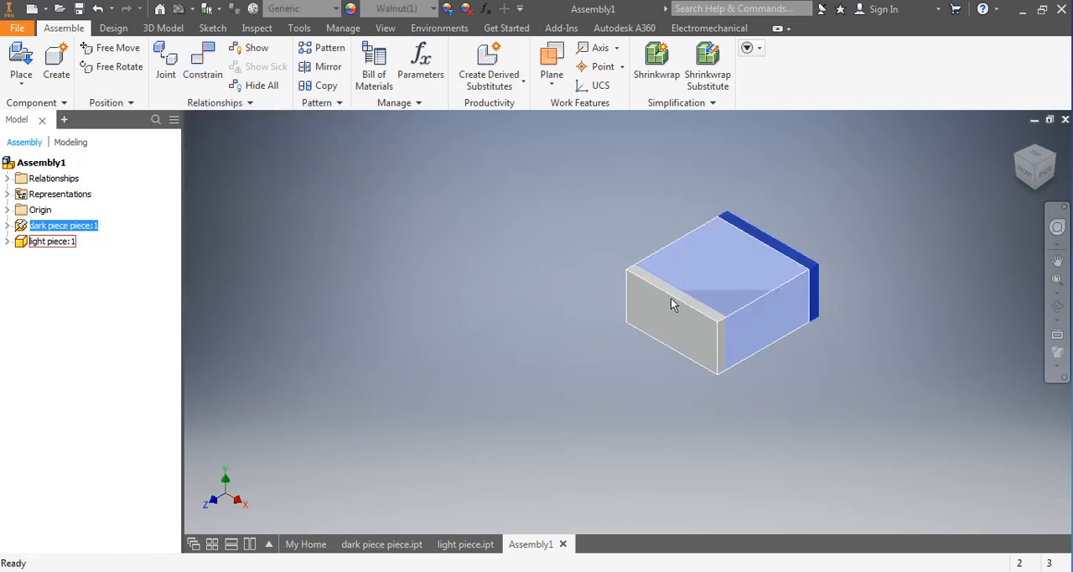
pyautogui.moveTo(674, 293); pyautogui.dragTo(472, 386)
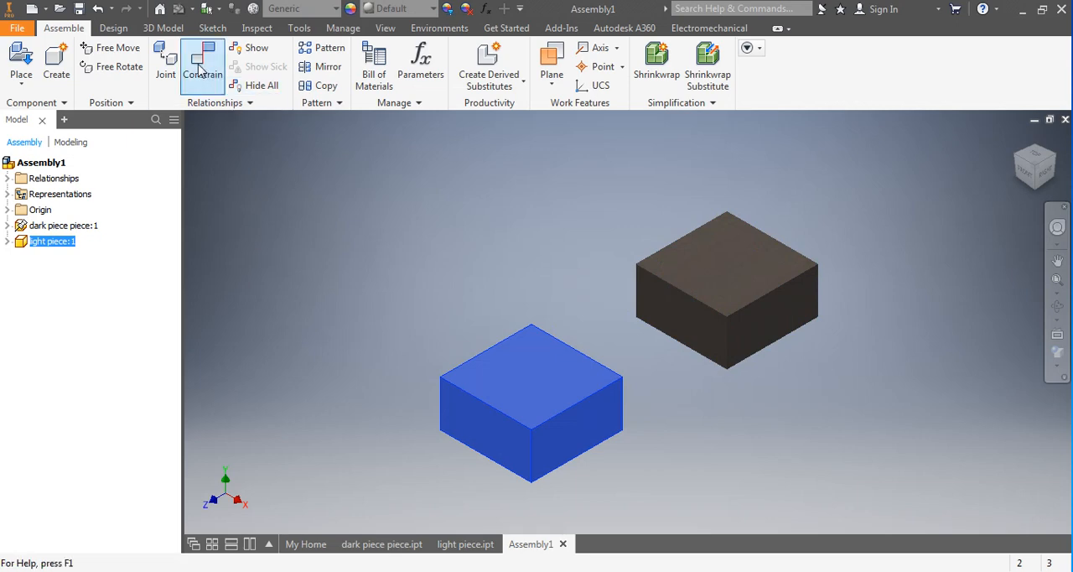
pyautogui.click(703, 342)
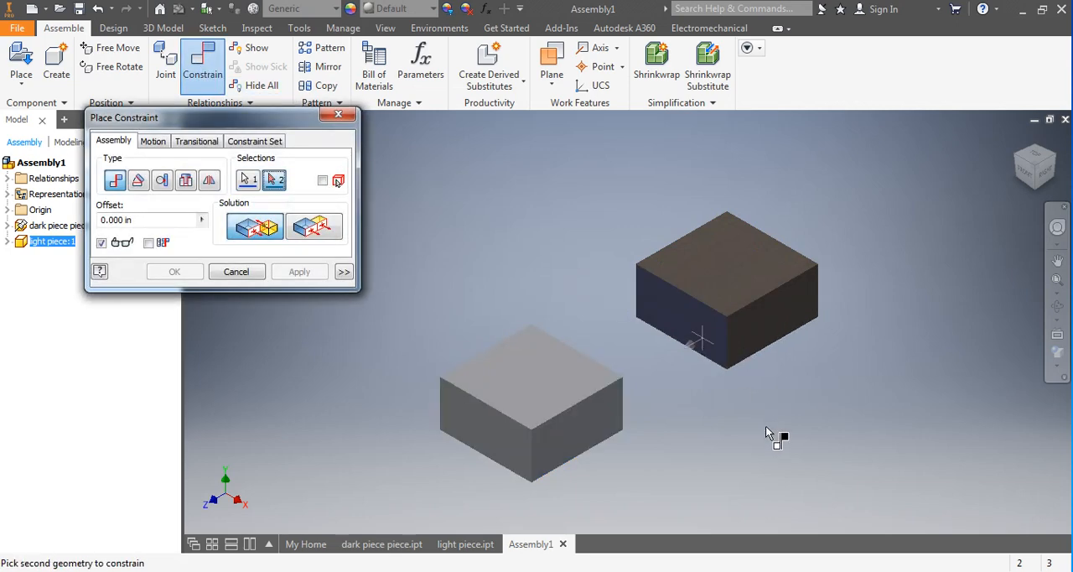
pyautogui.keyDown('shift'); pyautogui.moveTo(766, 426); pyautogui.dragTo(625, 430, button='middle'); pyautogui.keyUp('shift')
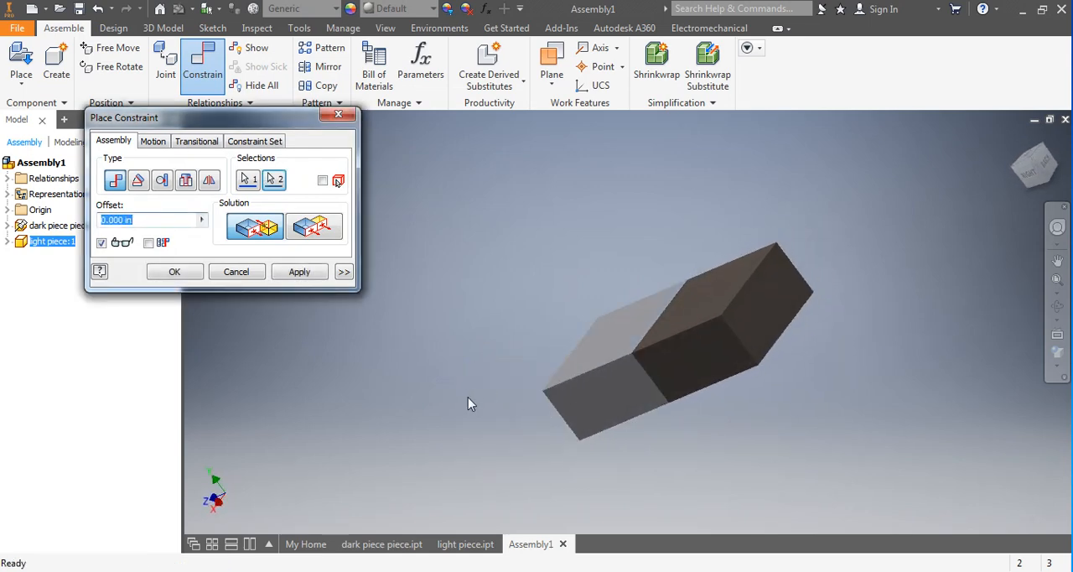
pyautogui.keyDown('shift'); pyautogui.moveTo(470, 394); pyautogui.dragTo(561, 399, button='middle'); pyautogui.keyUp('shift')
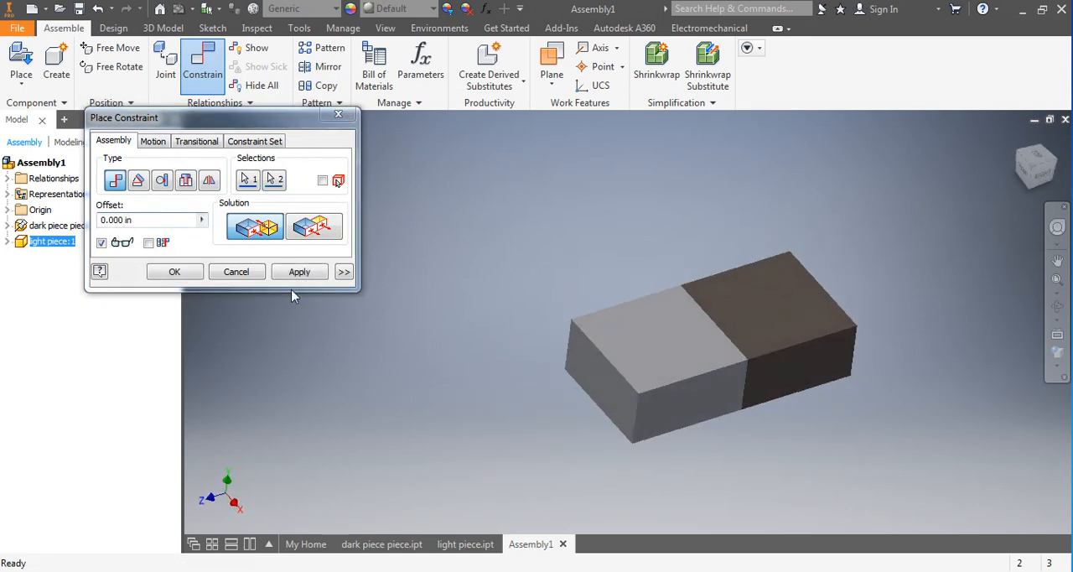
pyautogui.click(303, 274)
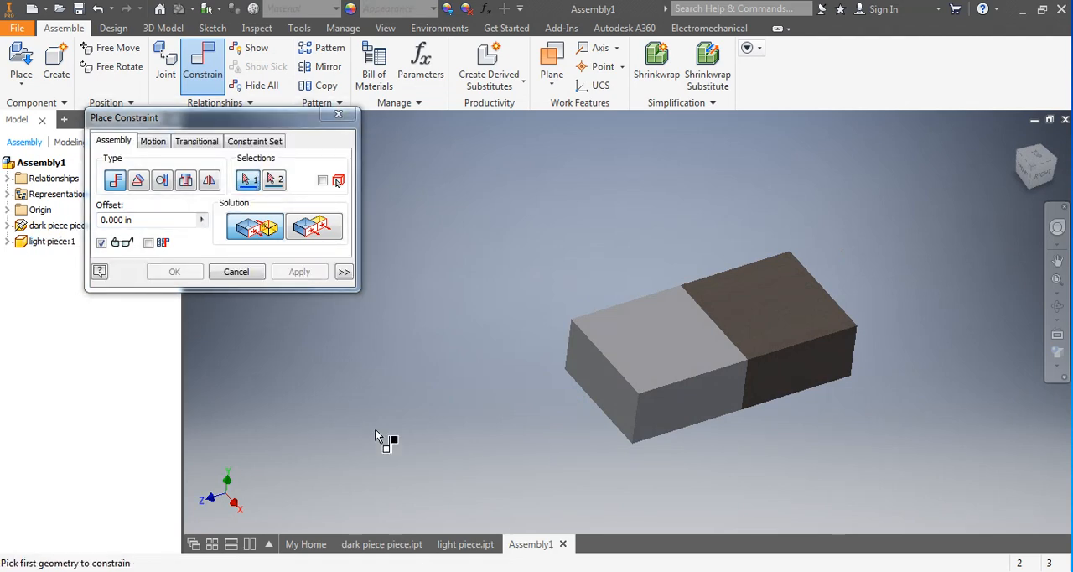
pyautogui.click(236, 273)
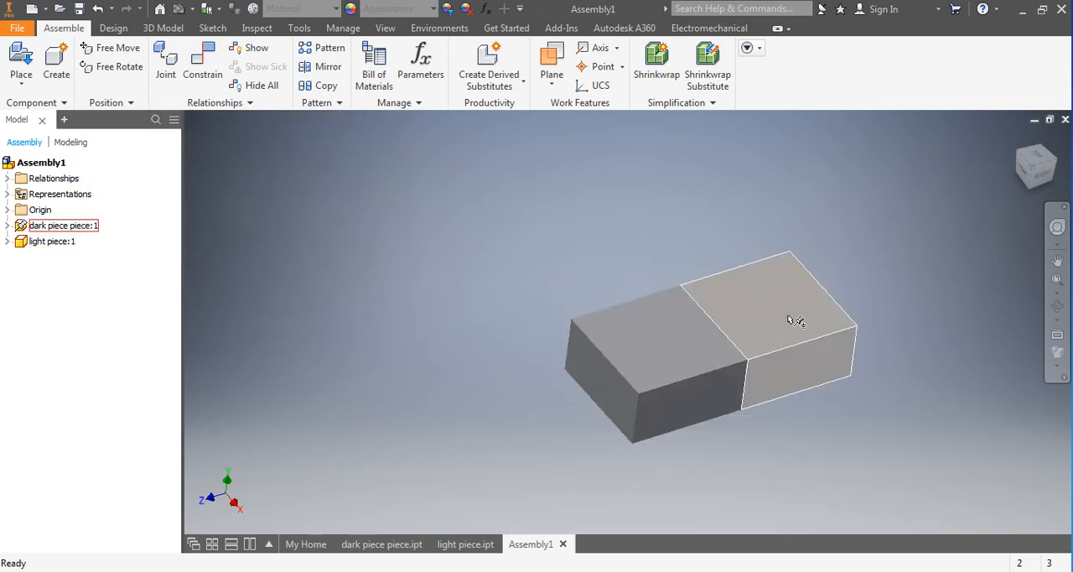
# Check that the dark and light blocks are both held in place, viewing the joined pair from another angle.
pyautogui.click(811, 321)
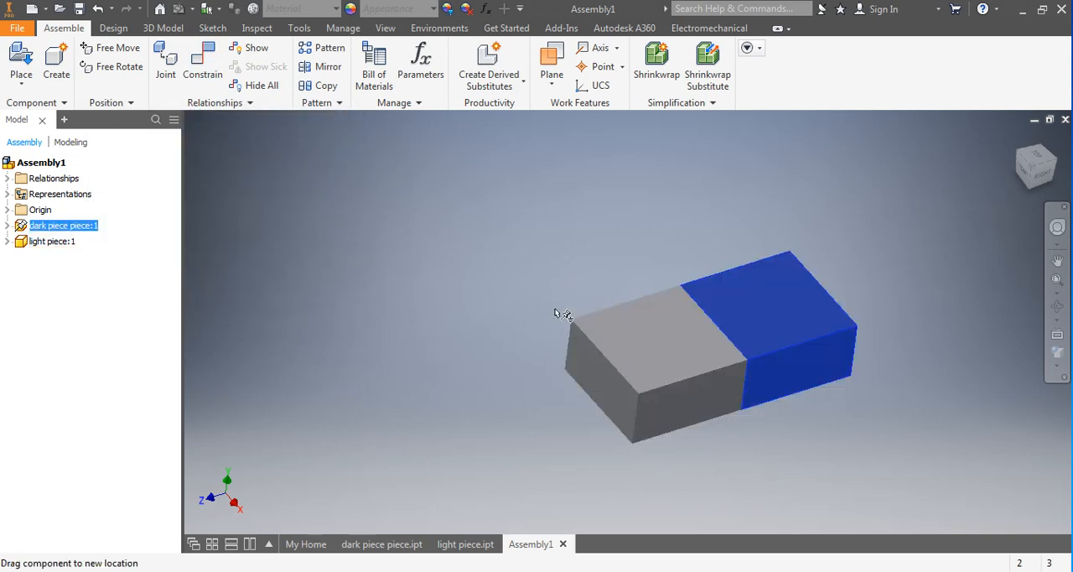
pyautogui.click(690, 341)
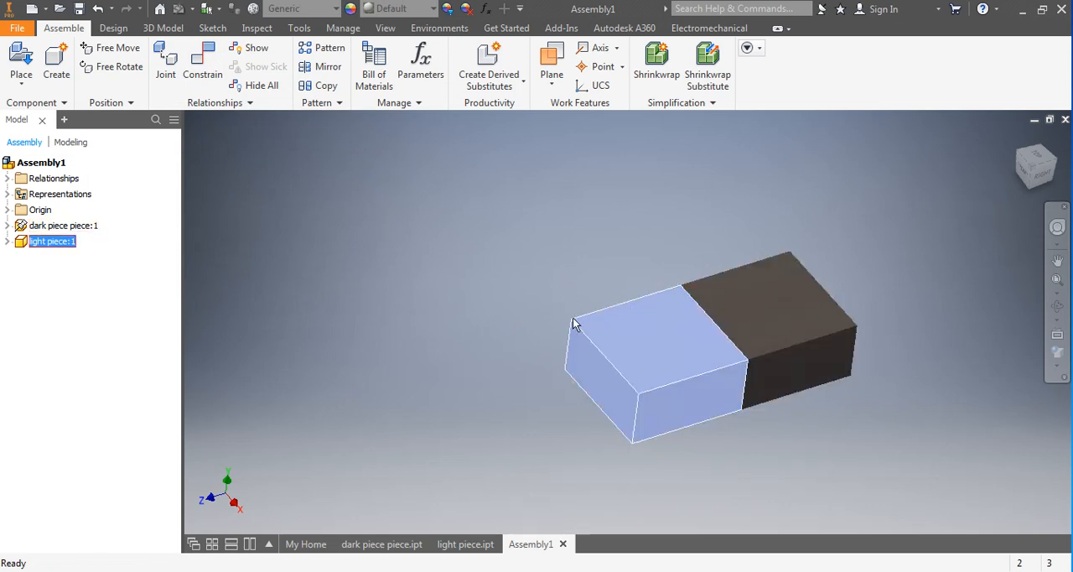
pyautogui.moveTo(608, 324); pyautogui.dragTo(370, 349, button='middle')
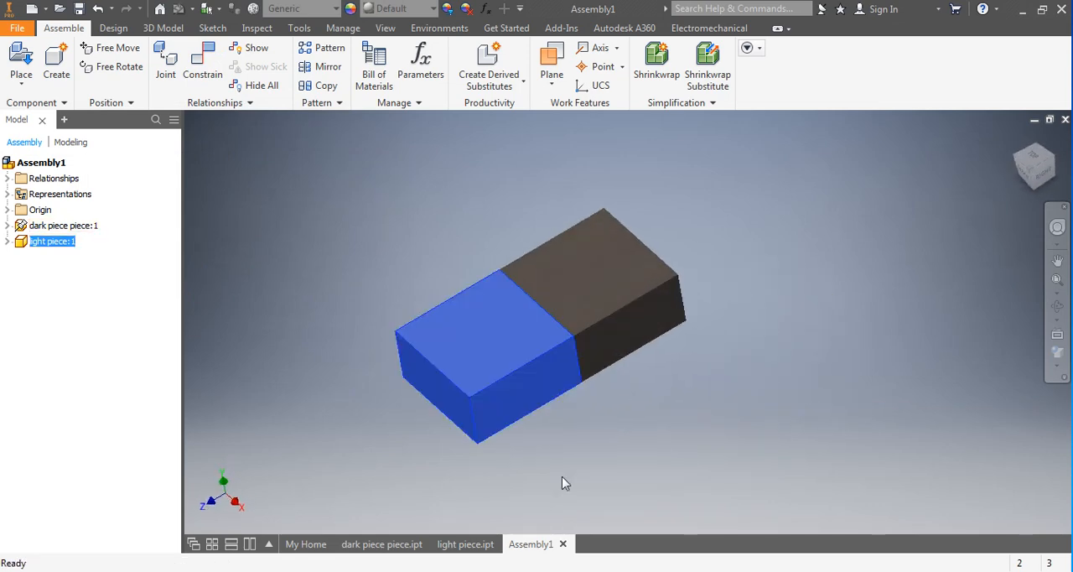